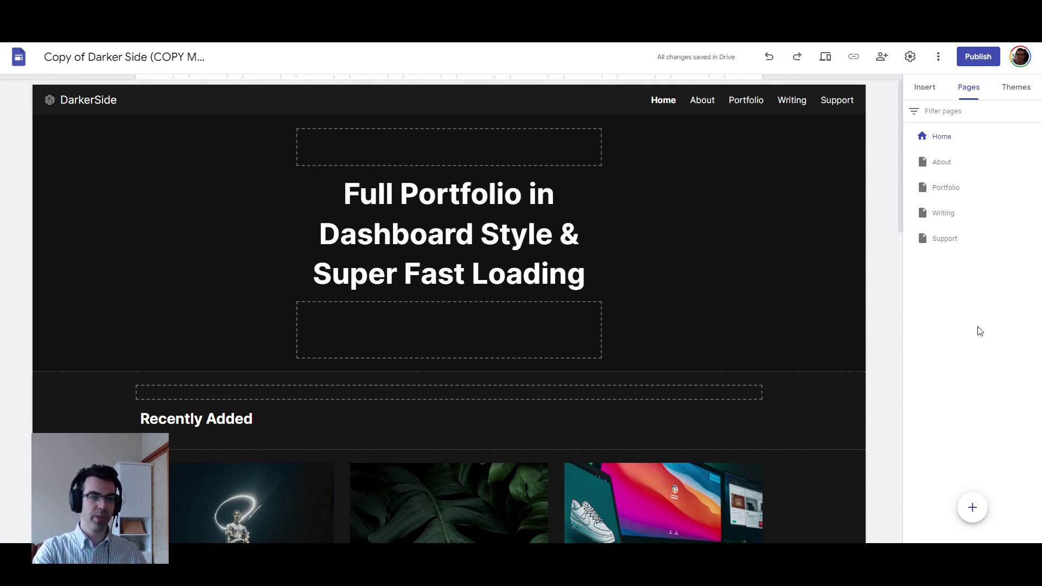
Open the About page of the site from the page list.
mouse_move(958, 245)
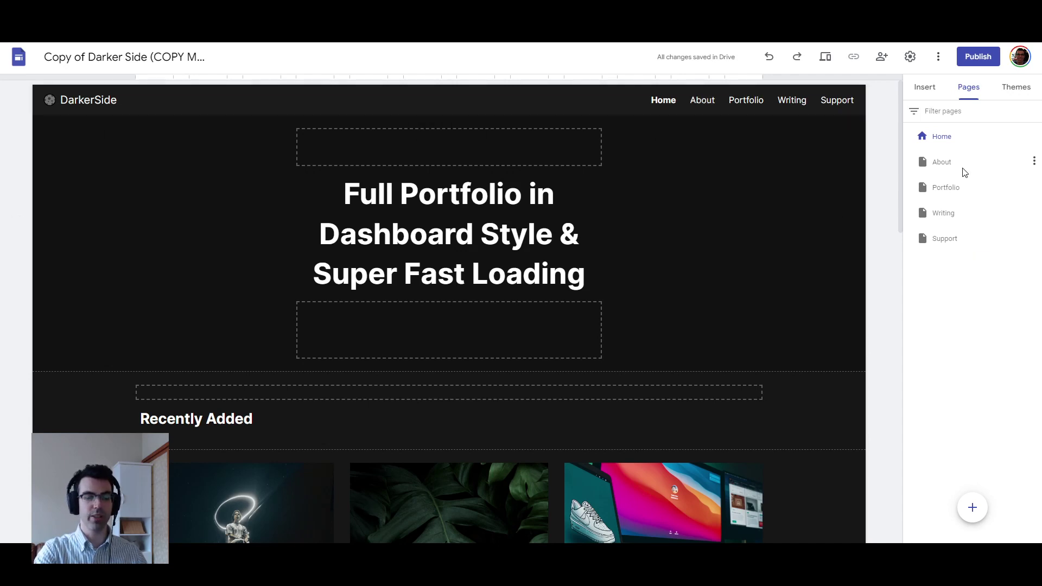
mouse_move(972, 507)
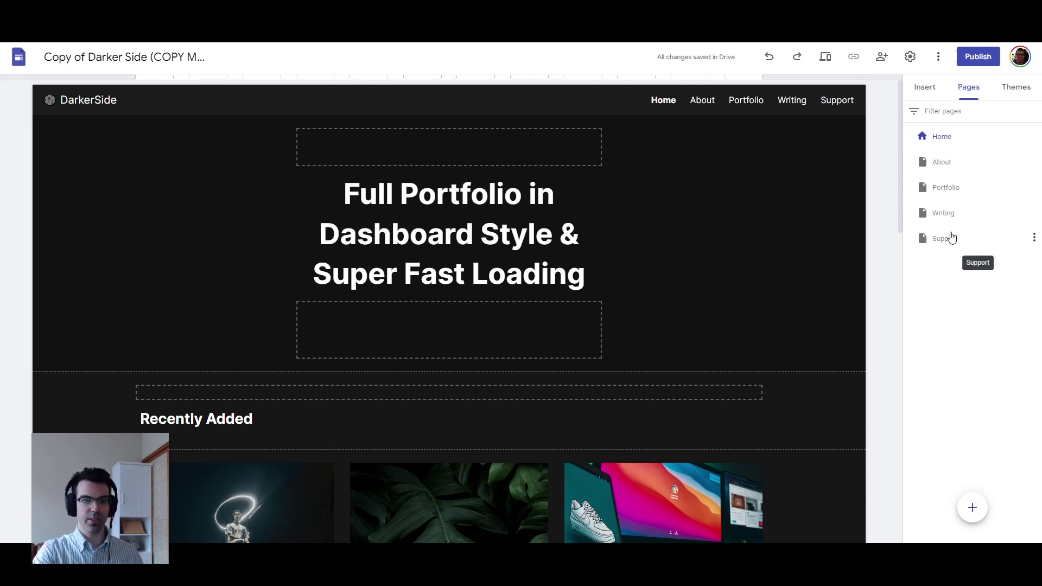
click(952, 163)
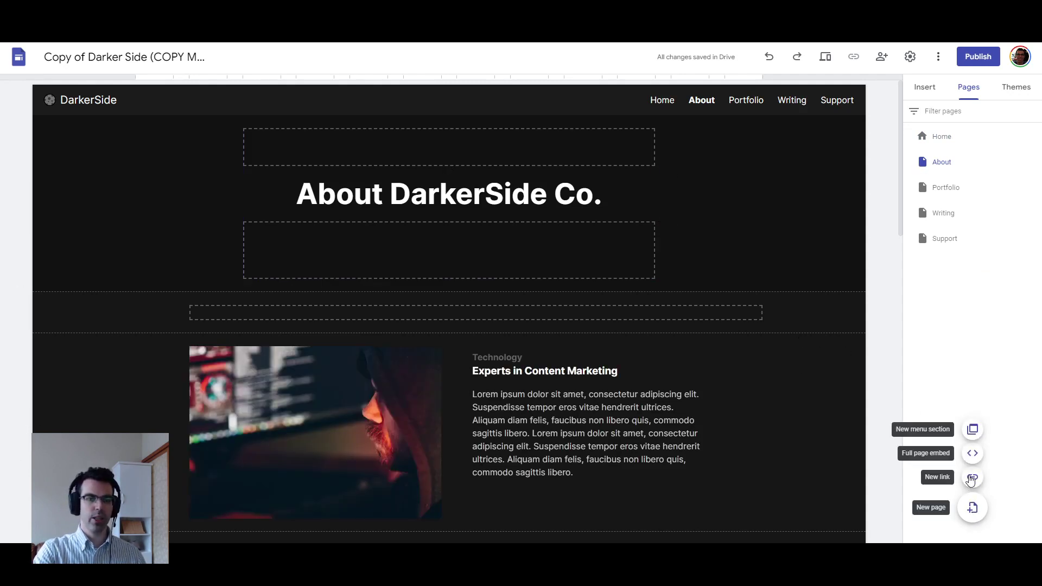
Add a navigation link named Twitter to twitter.com, opening in a new tab, and place it last in the page list after Support.
click(972, 478)
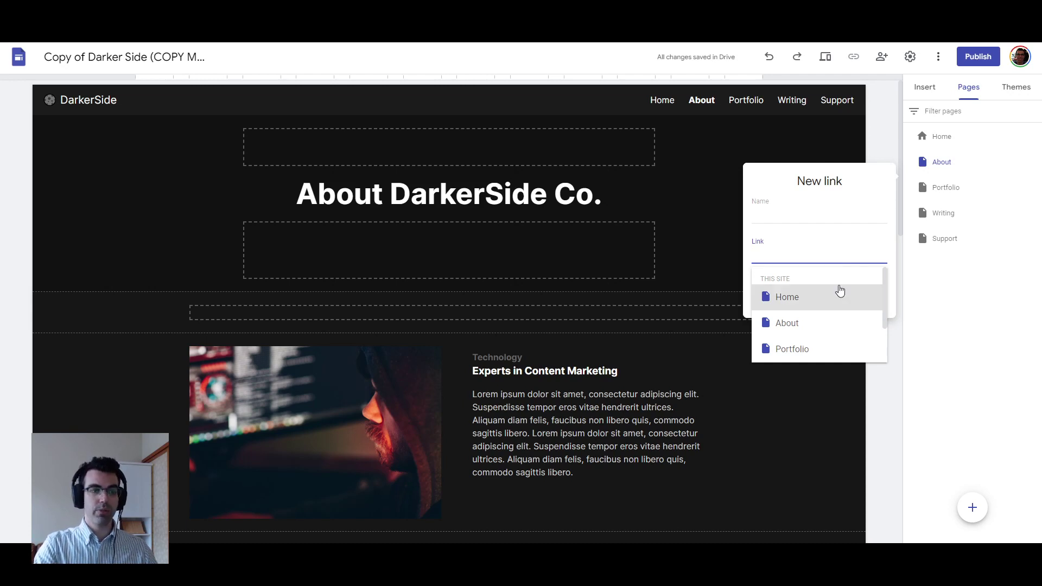
scroll(825, 317, down, 1)
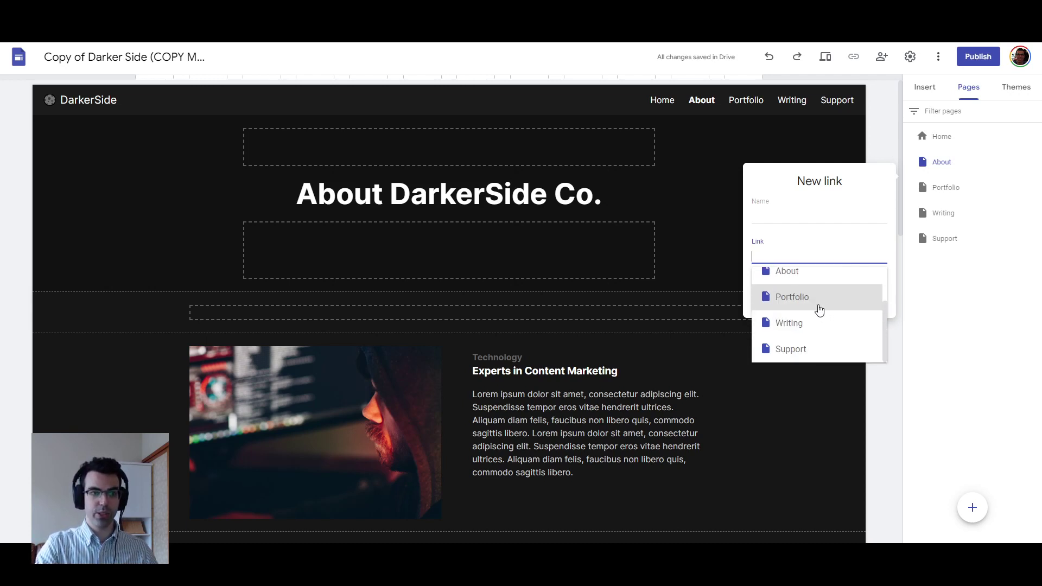
scroll(823, 318, down, 1)
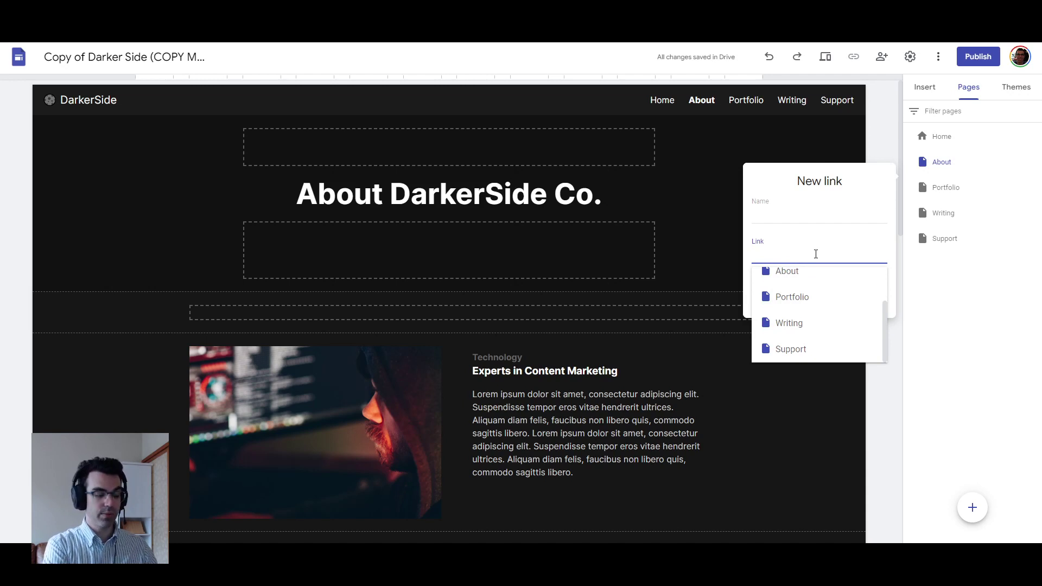
text(twitter.com)
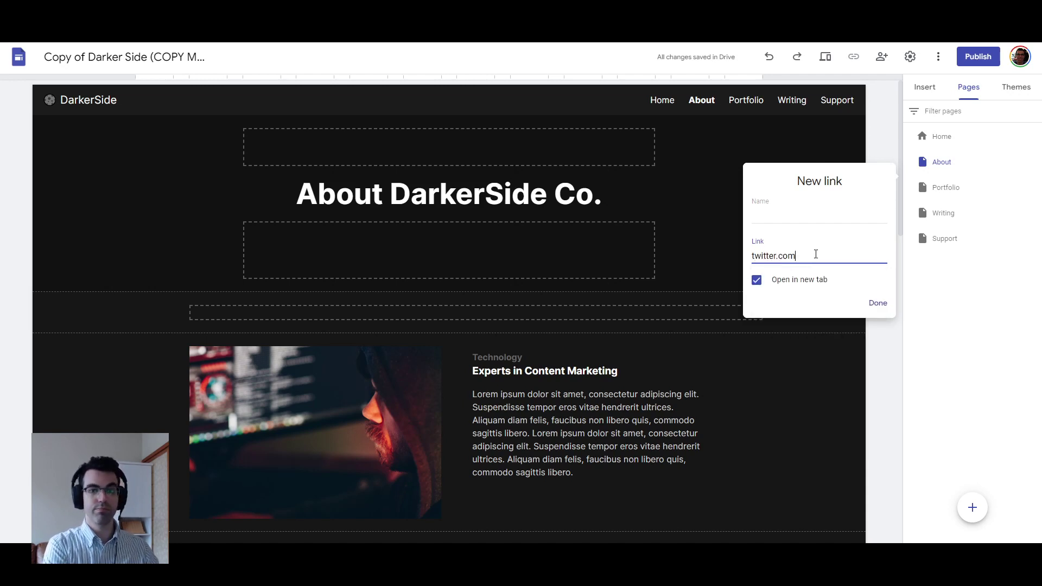
click(800, 215)
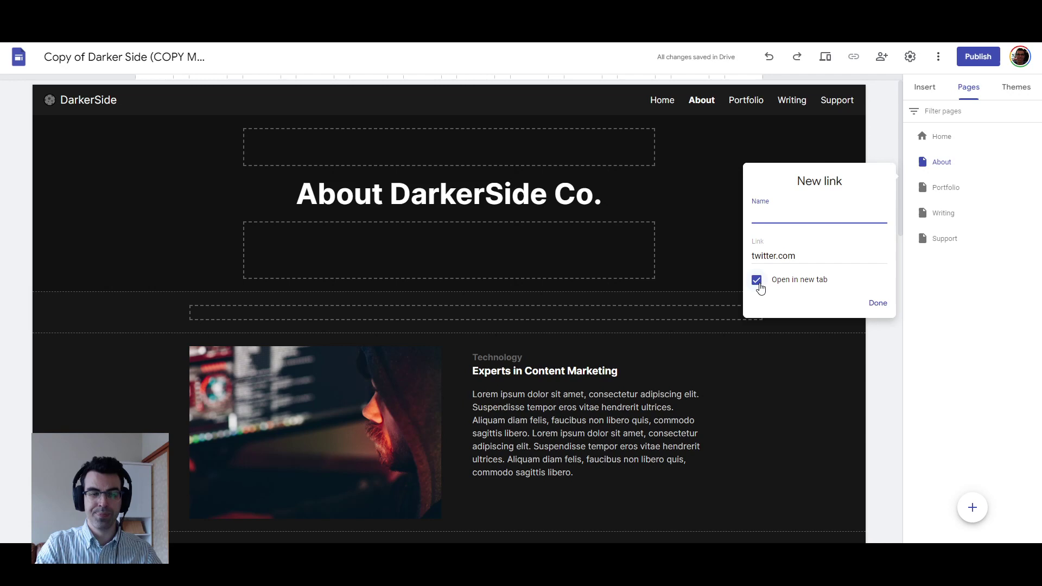
click(807, 259)
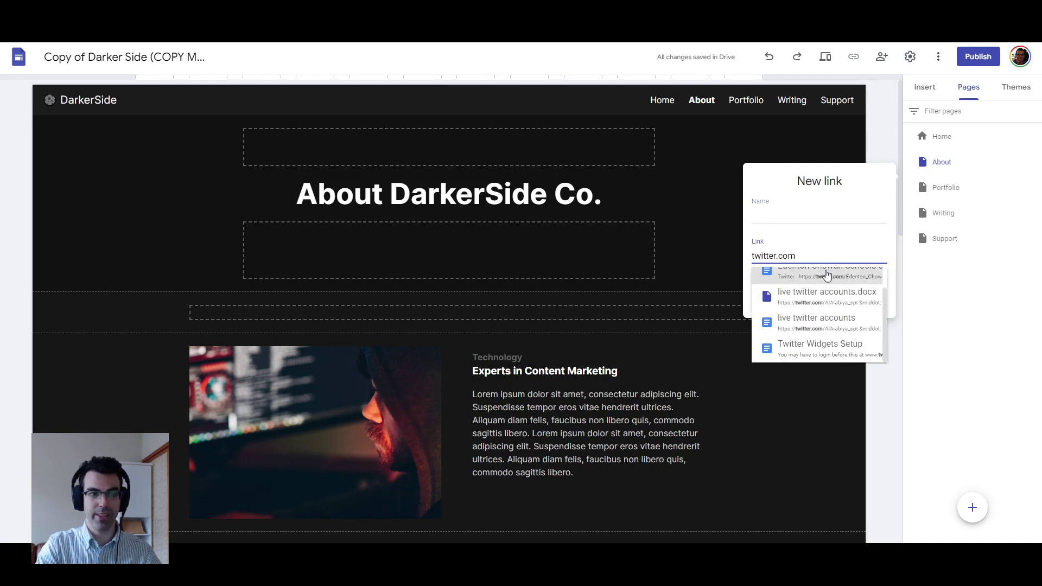
click(802, 218)
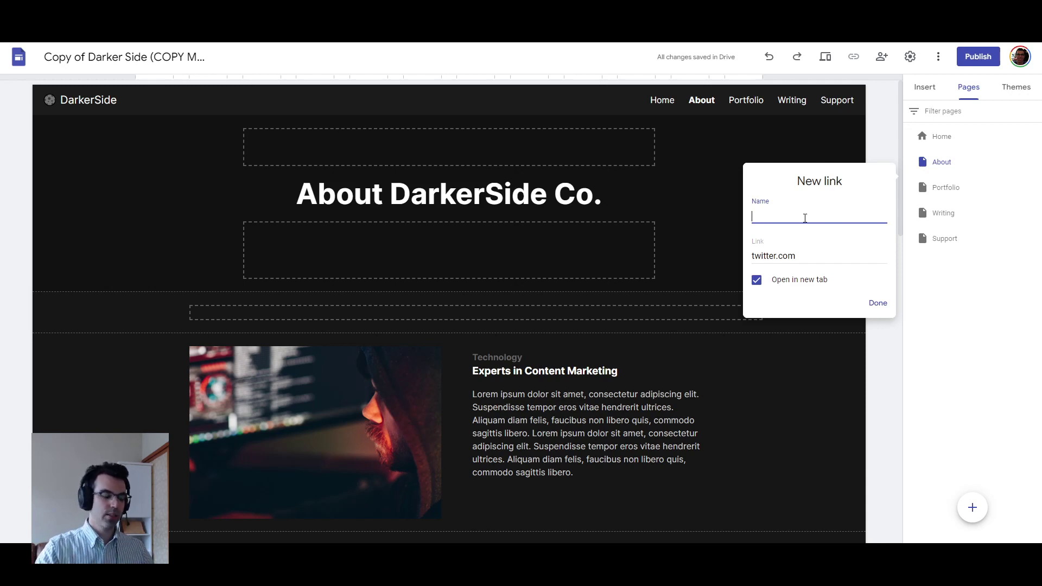
text(Twitter)
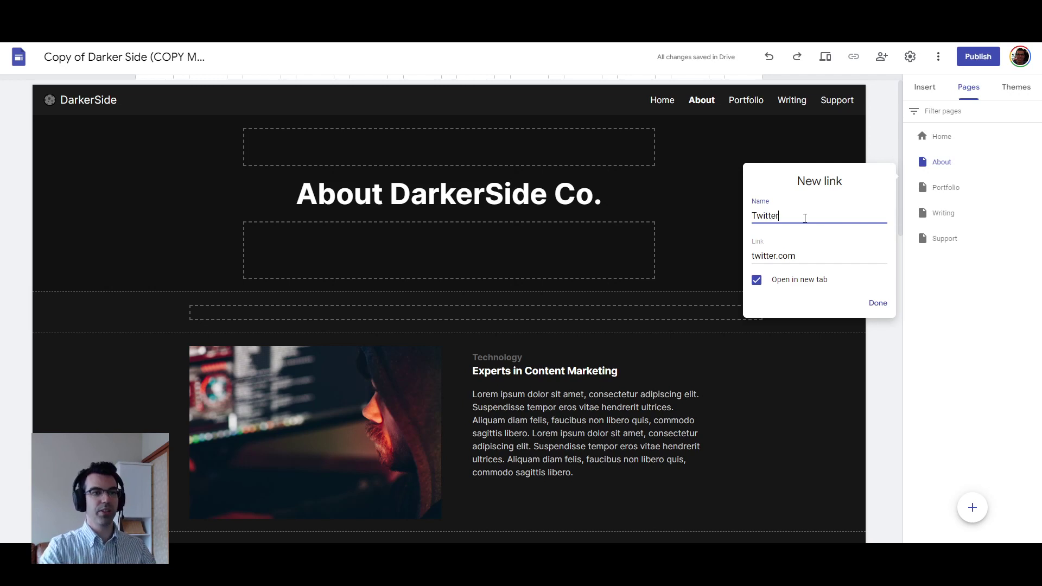
click(876, 302)
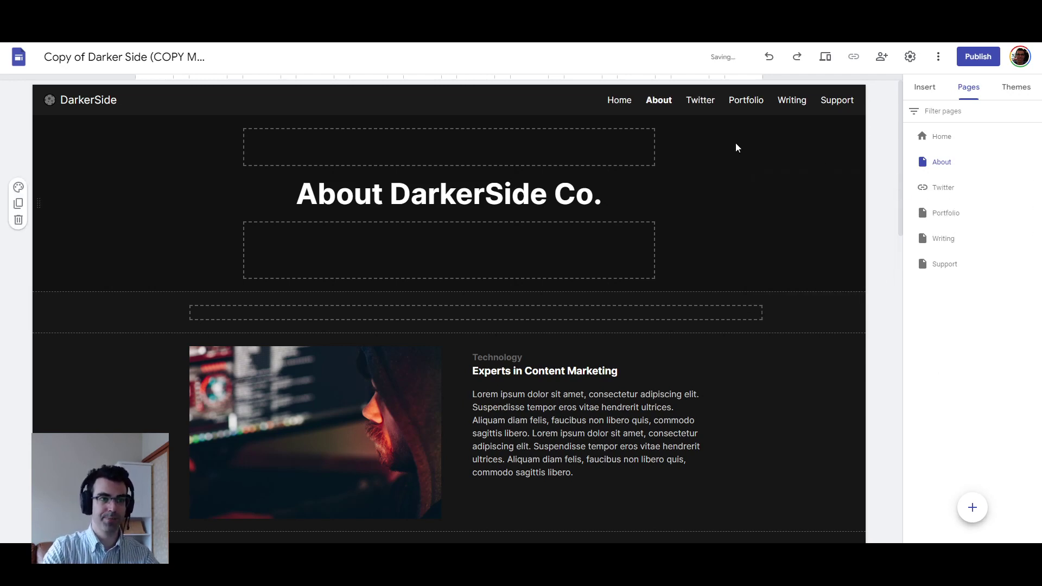
drag(965, 198, 956, 278)
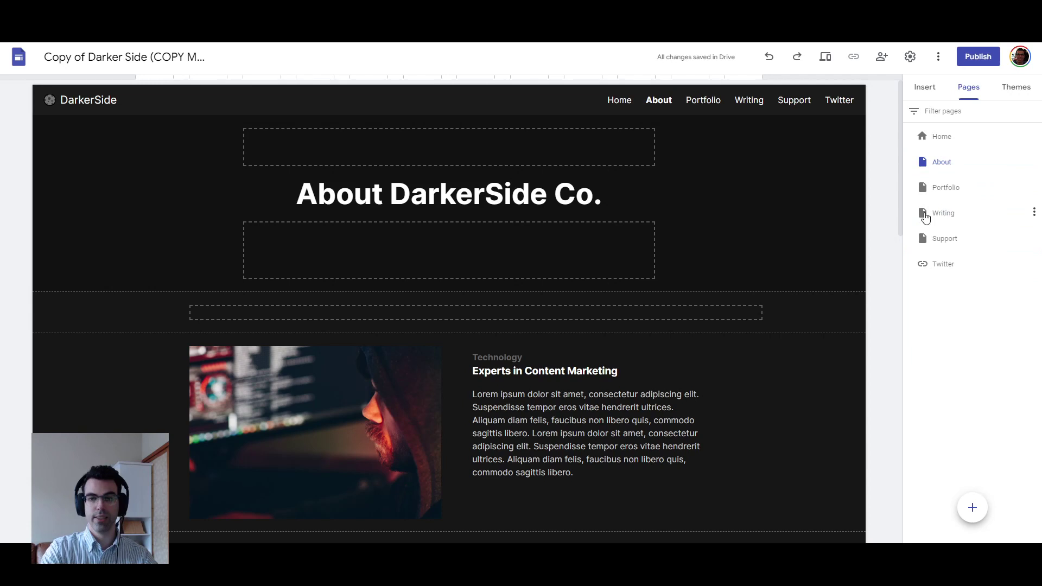
Create a full page embed named Embed and place it between the Writing and Support pages.
mouse_move(970, 513)
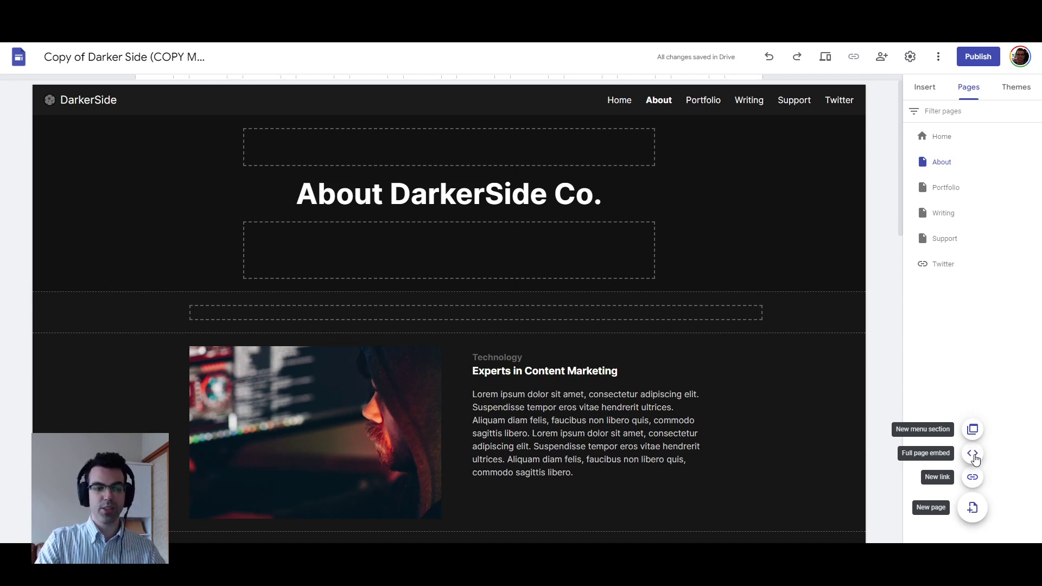
click(974, 456)
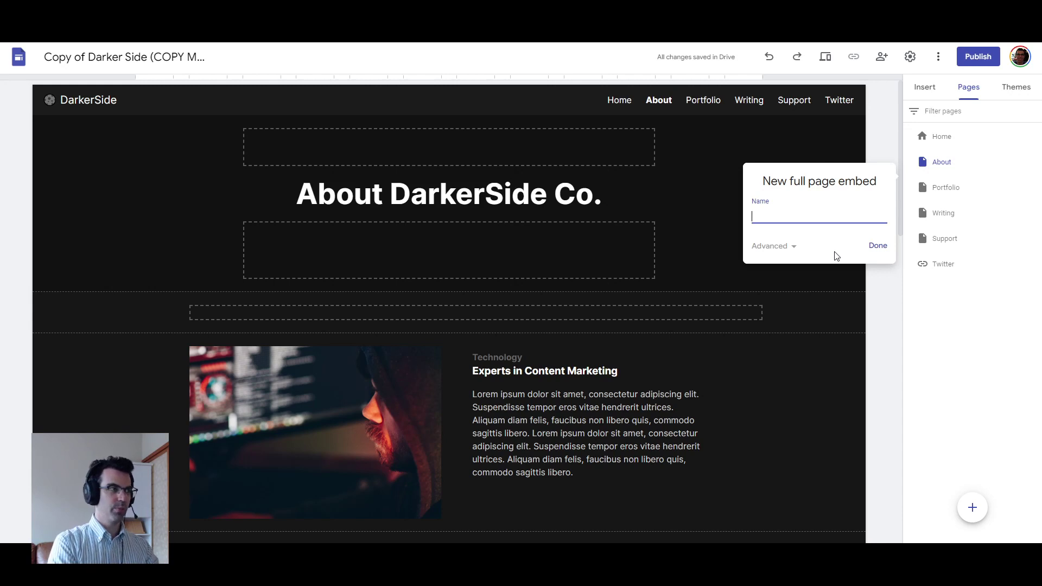
text(Embed)
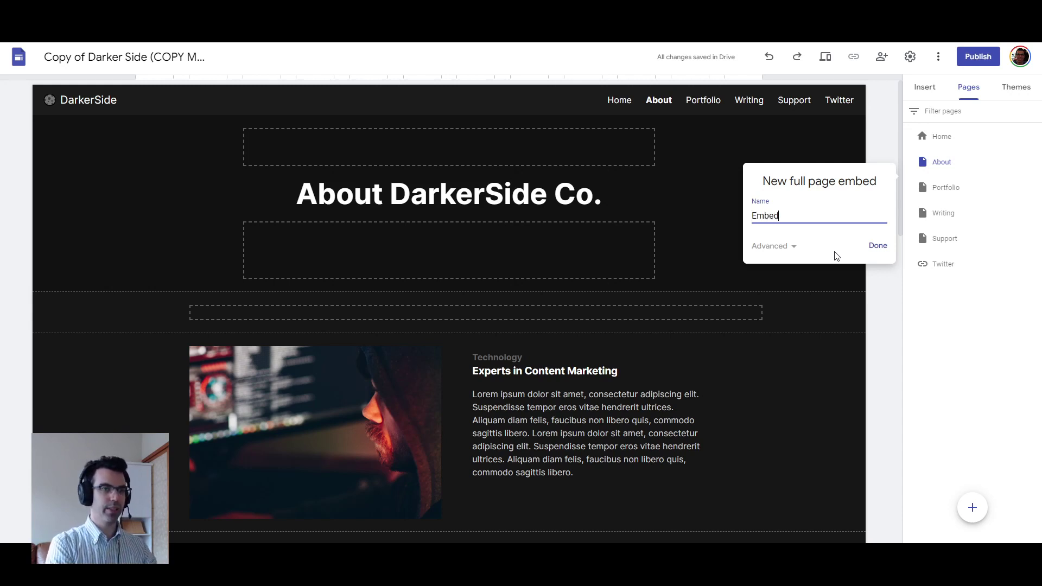
key(Return)
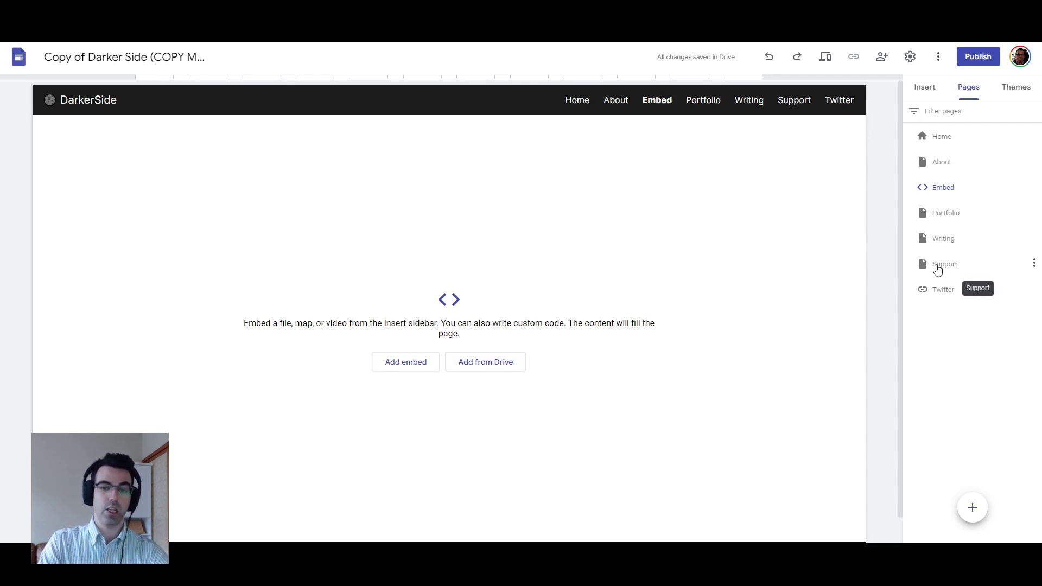
drag(951, 194, 948, 259)
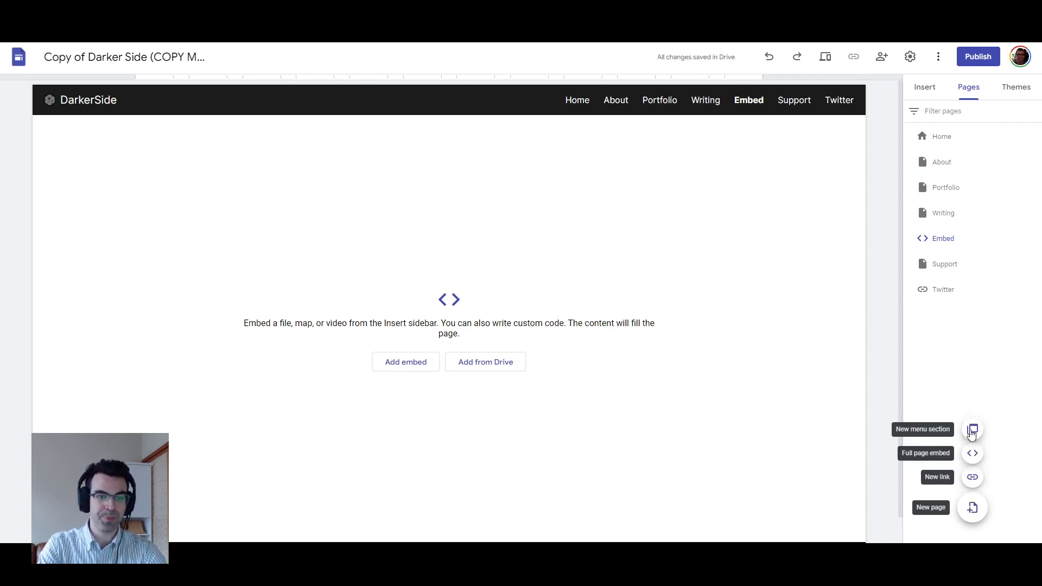
click(973, 430)
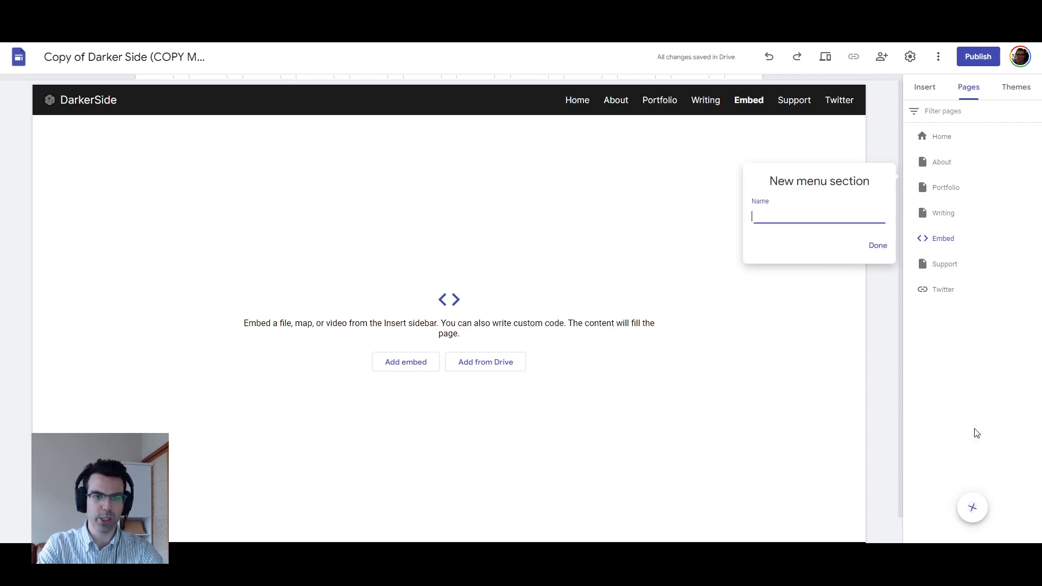
click(935, 351)
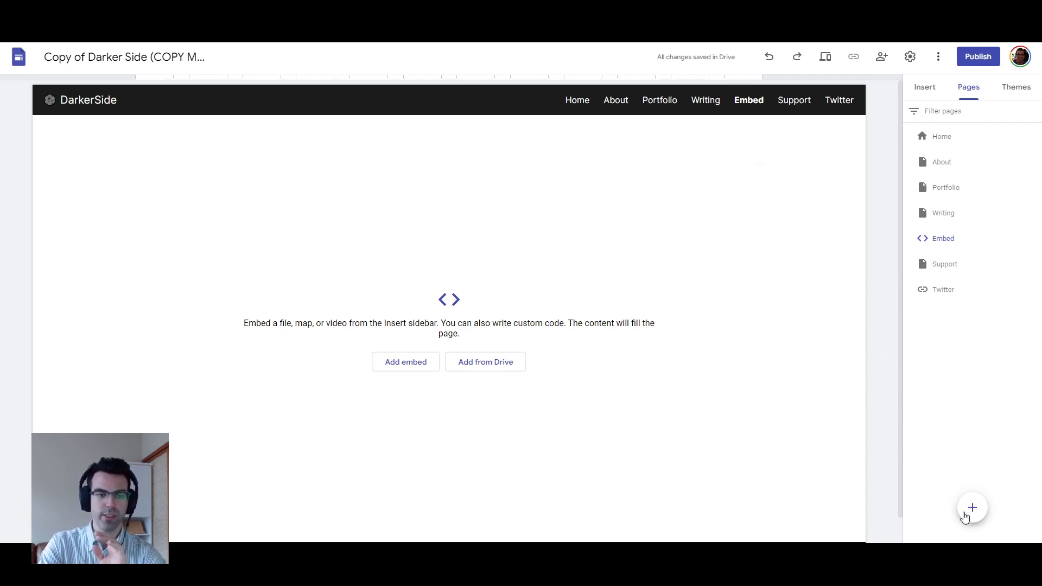
mouse_move(975, 510)
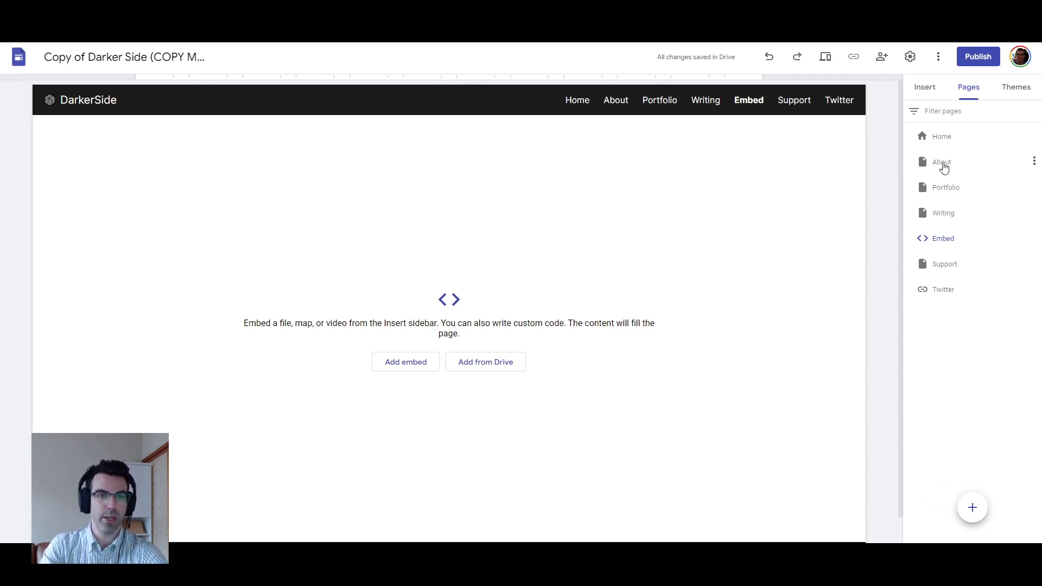
Nest the About page under Home and the Portfolio page under Writing, and check both dropdowns in the site navigation.
drag(944, 165, 951, 220)
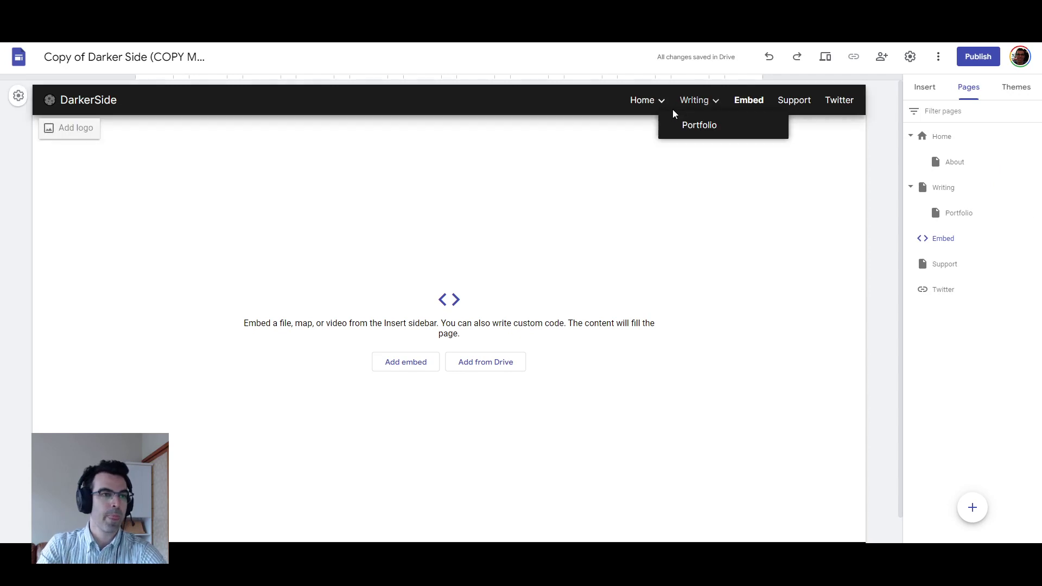
mouse_move(647, 102)
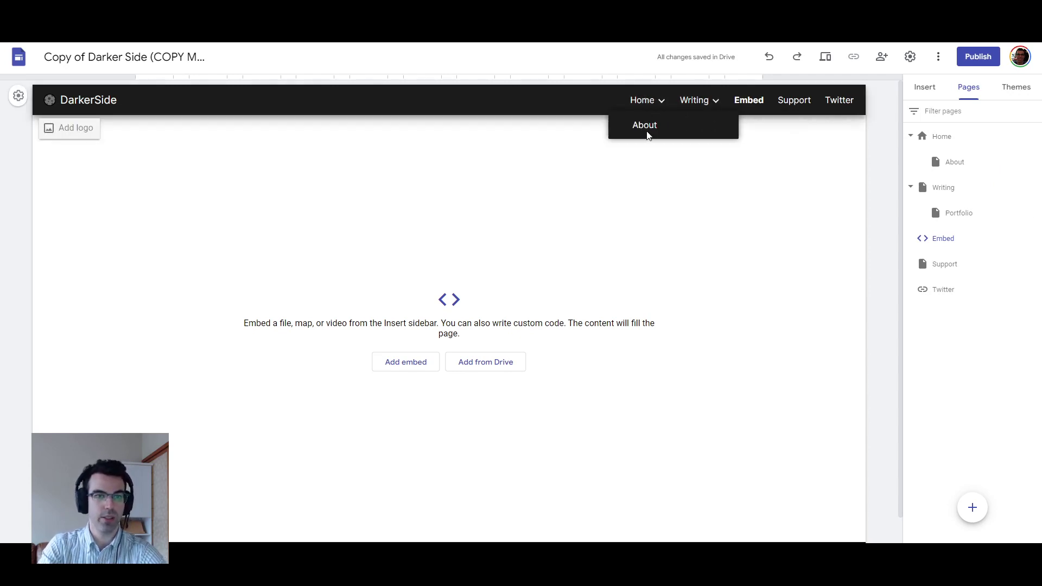
double_click(911, 137)
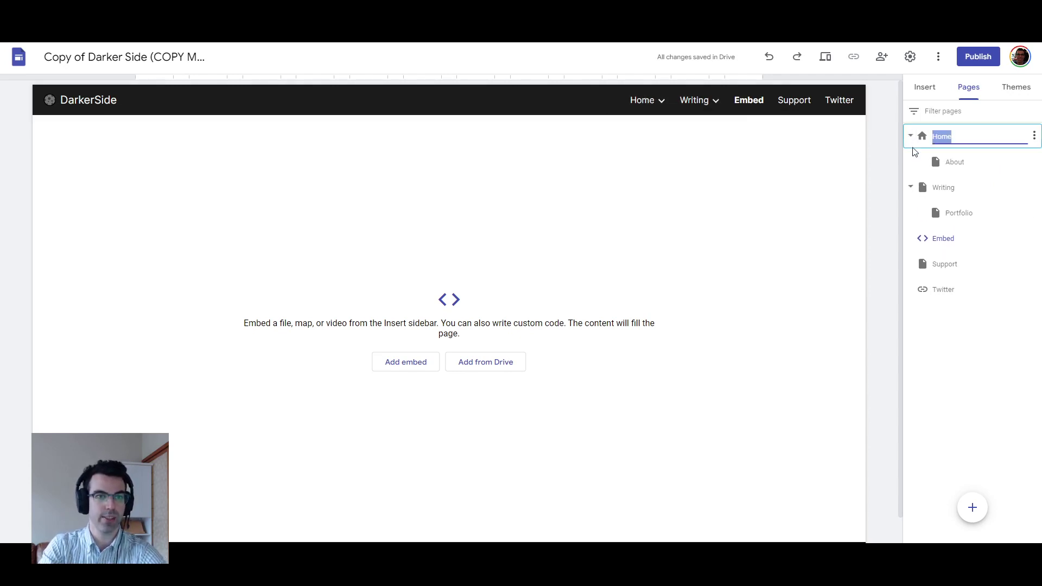
key(Return)
mouse_move(693, 104)
double_click(909, 188)
key(Return)
mouse_move(693, 102)
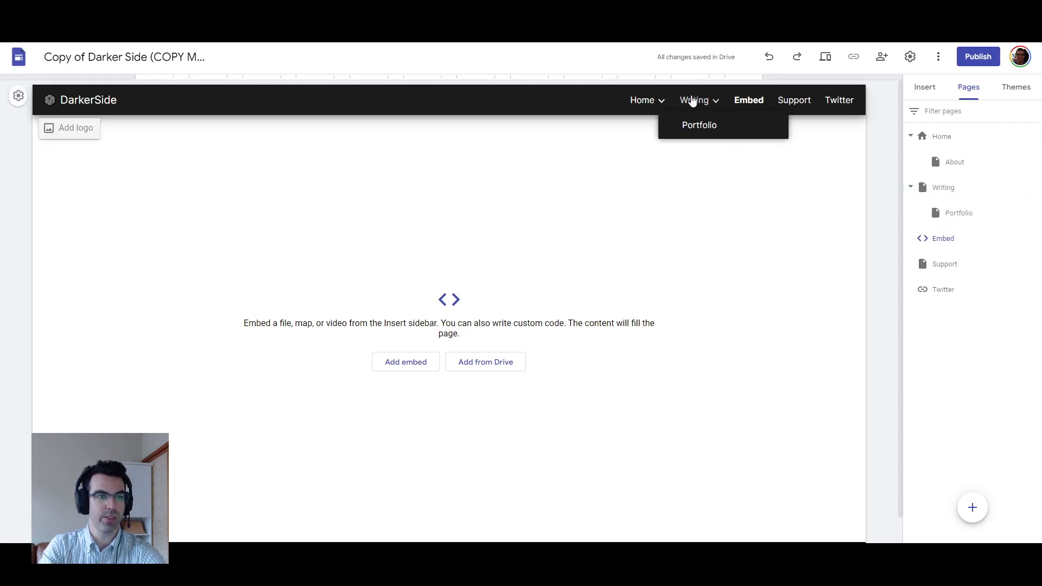
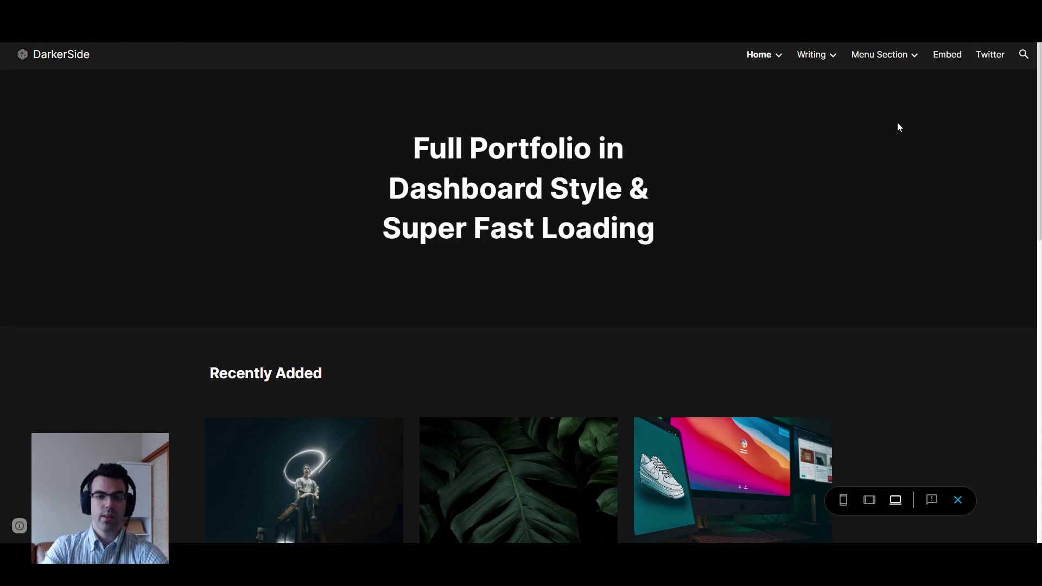
Check the Home, Writing and Menu Section dropdowns in the site preview, and return to the editor.
mouse_move(805, 63)
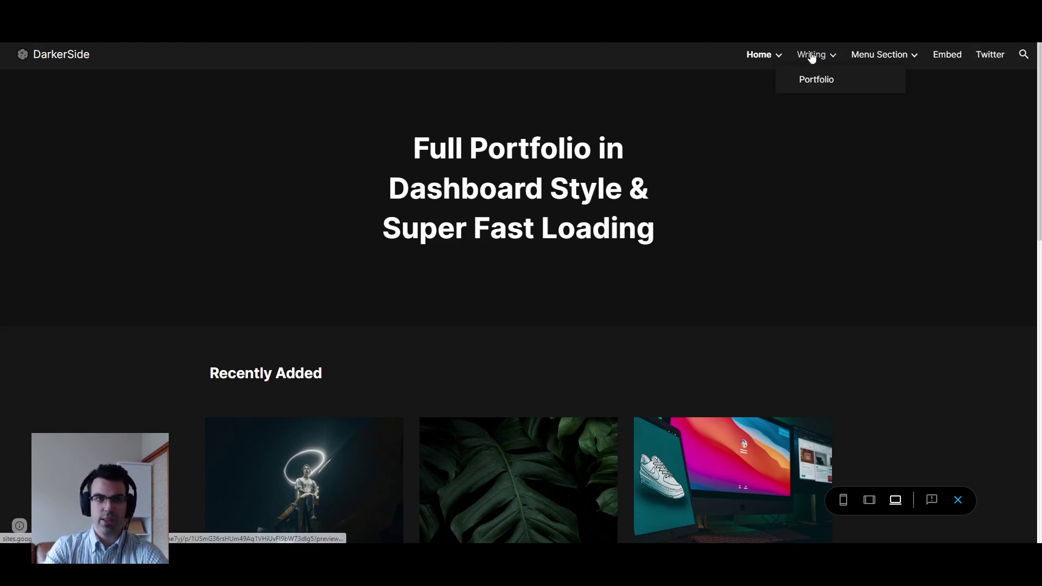
mouse_move(762, 57)
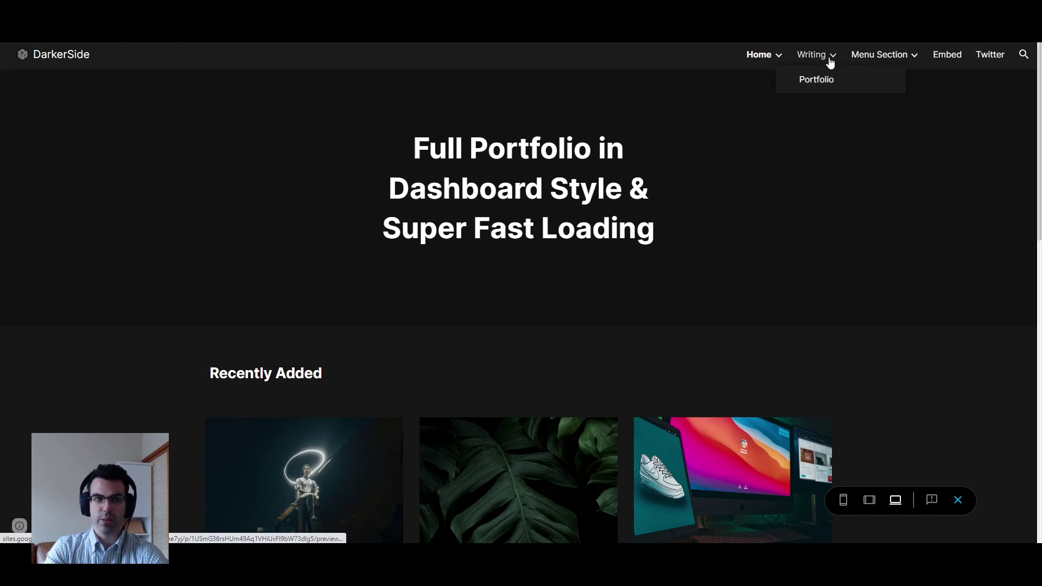
mouse_move(874, 64)
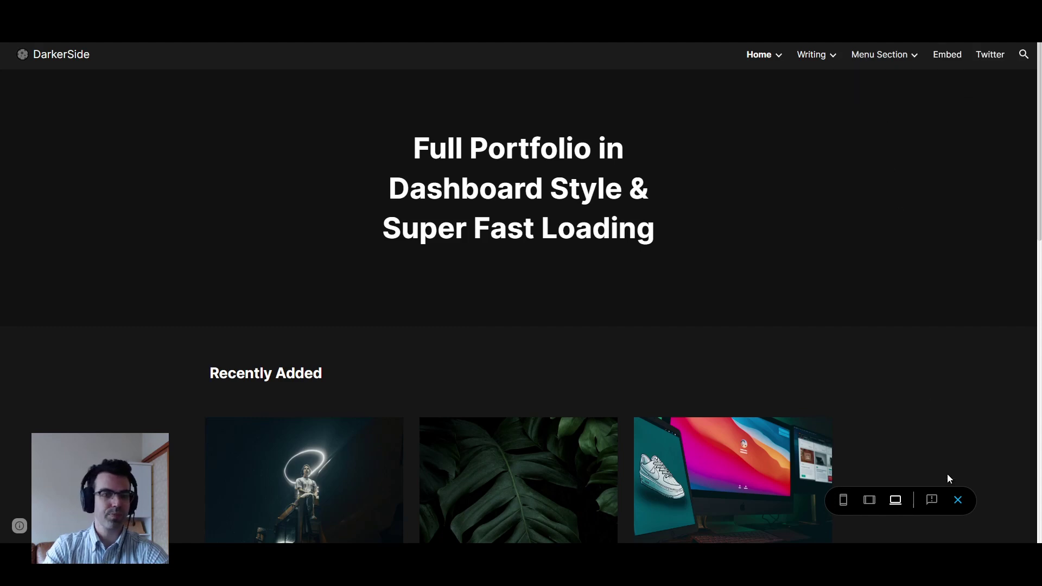
click(958, 500)
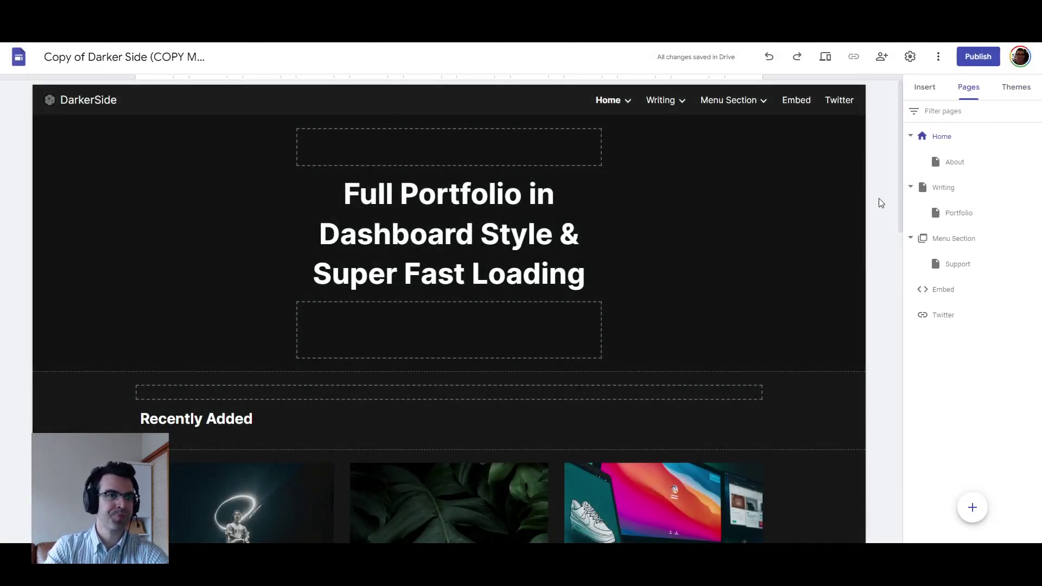
Make Support a subpage of Portfolio within Writing, and check the nested Writing menu in the site preview.
mouse_move(970, 519)
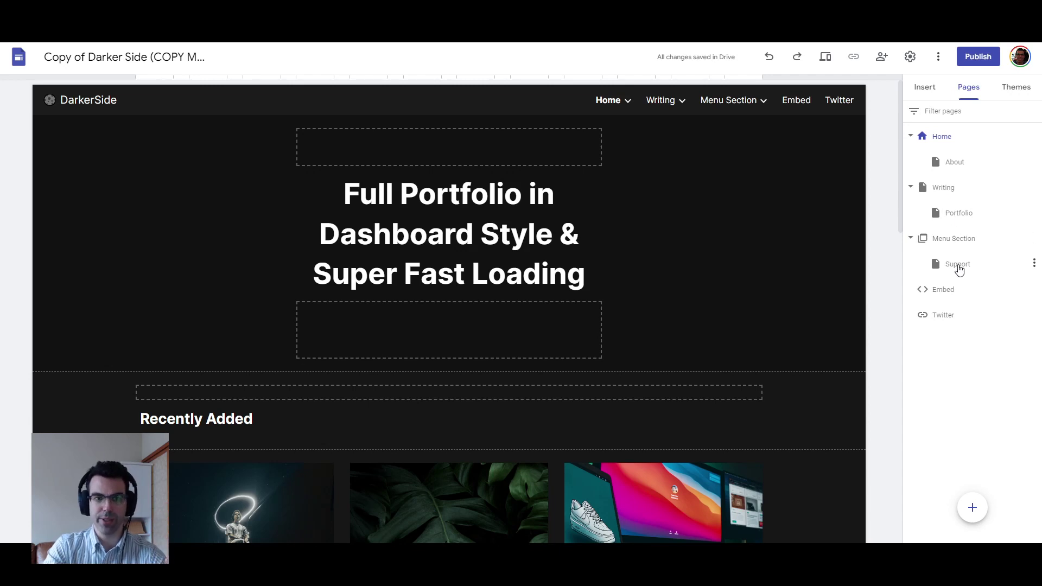
drag(958, 266, 958, 213)
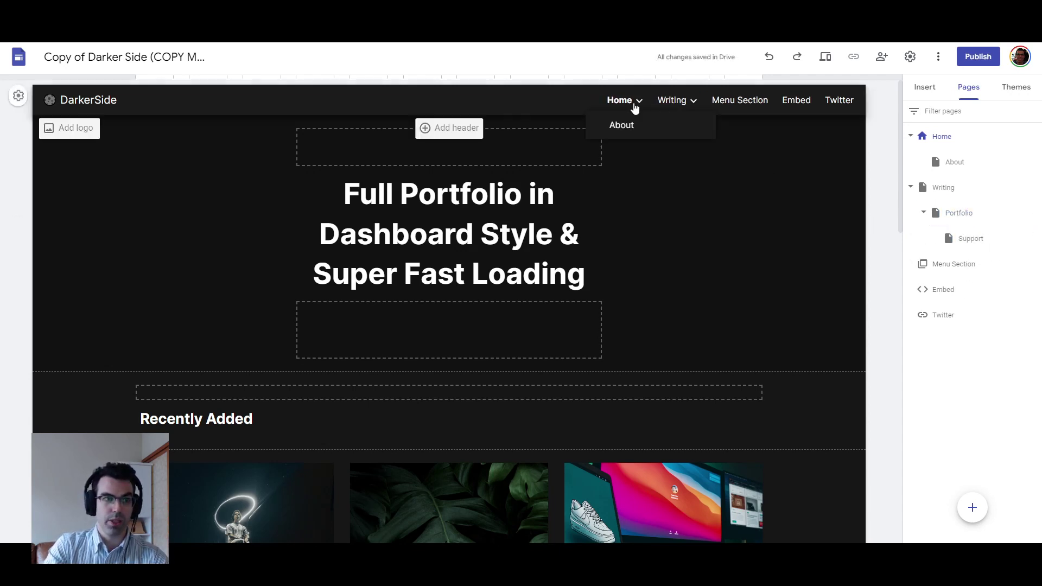
mouse_move(687, 104)
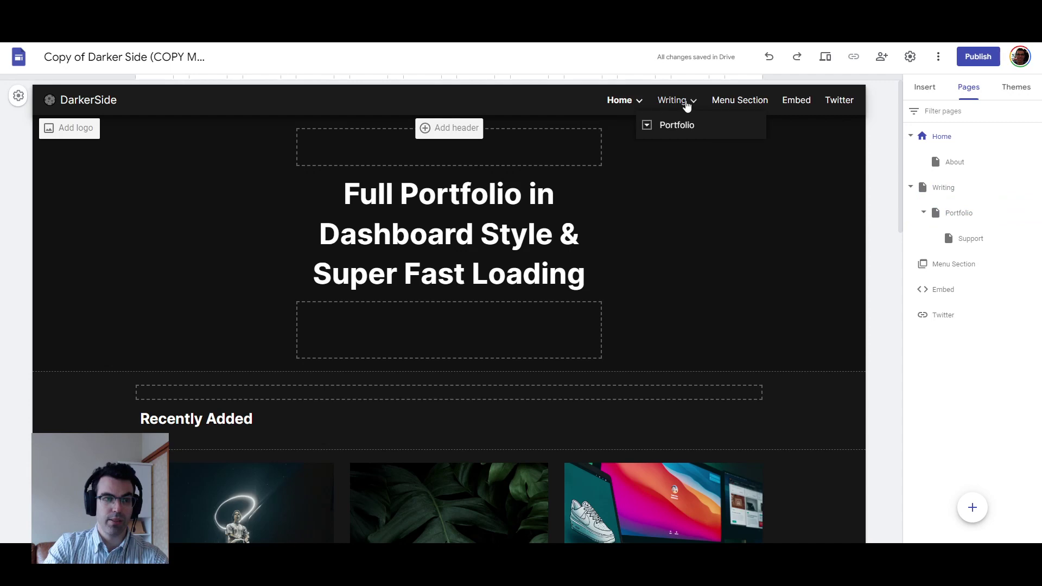
click(832, 64)
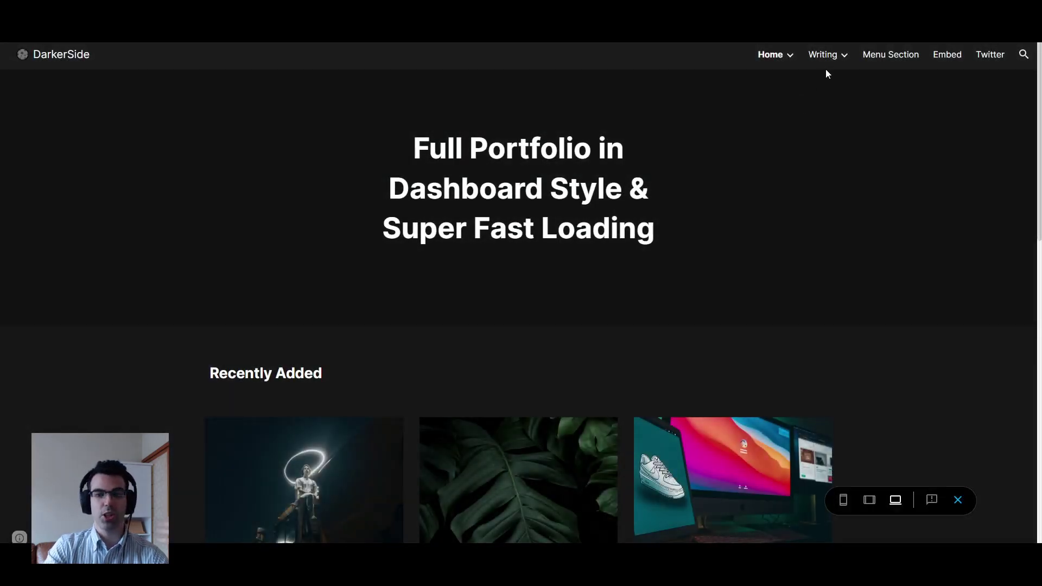
mouse_move(828, 47)
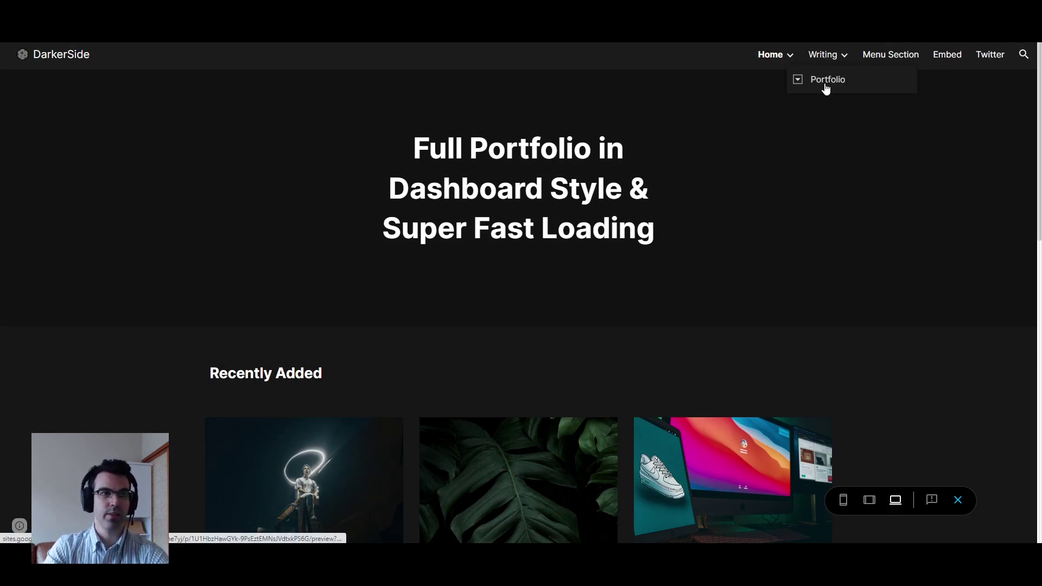
Open the Portfolio page in the site preview, check its nested Support entry and the Home and Writing dropdowns, and return to the editor.
click(826, 87)
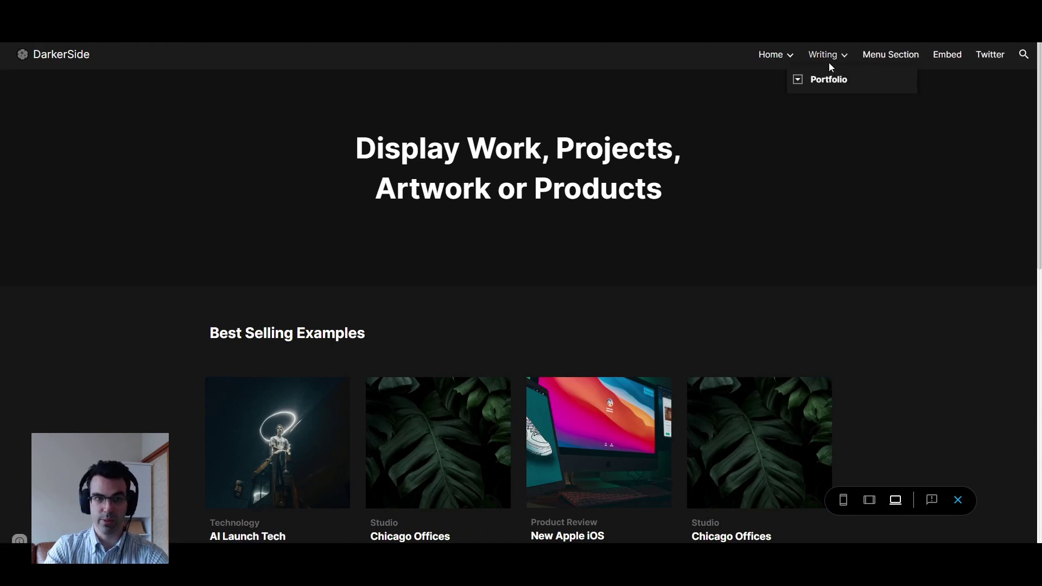
click(797, 79)
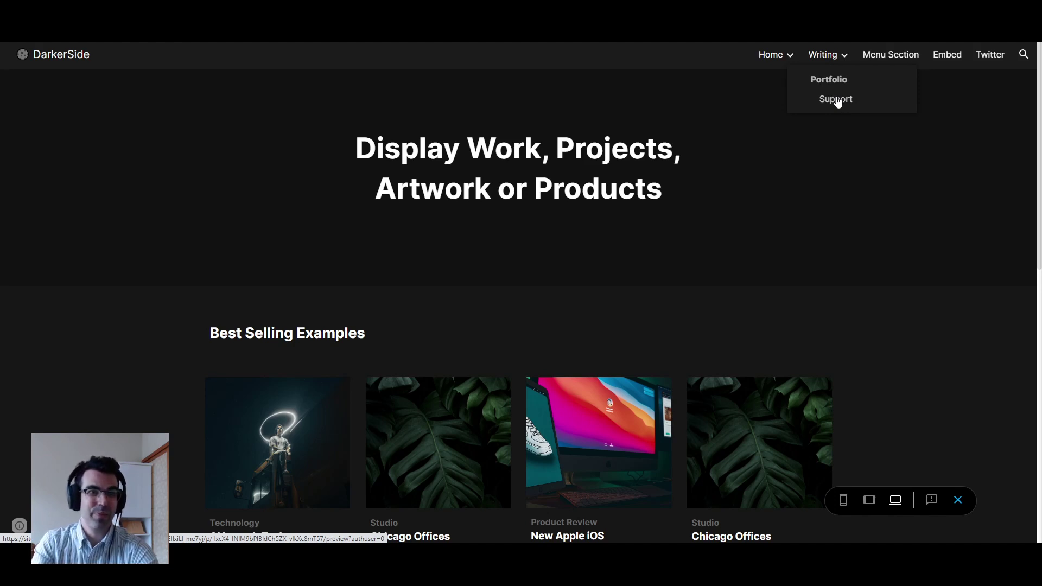
mouse_move(793, 79)
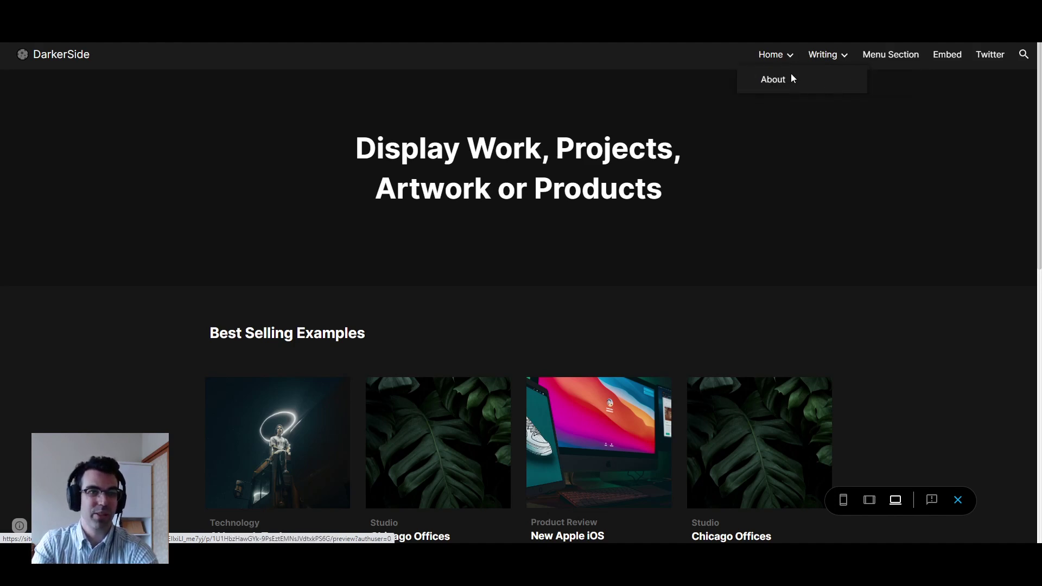
mouse_move(827, 57)
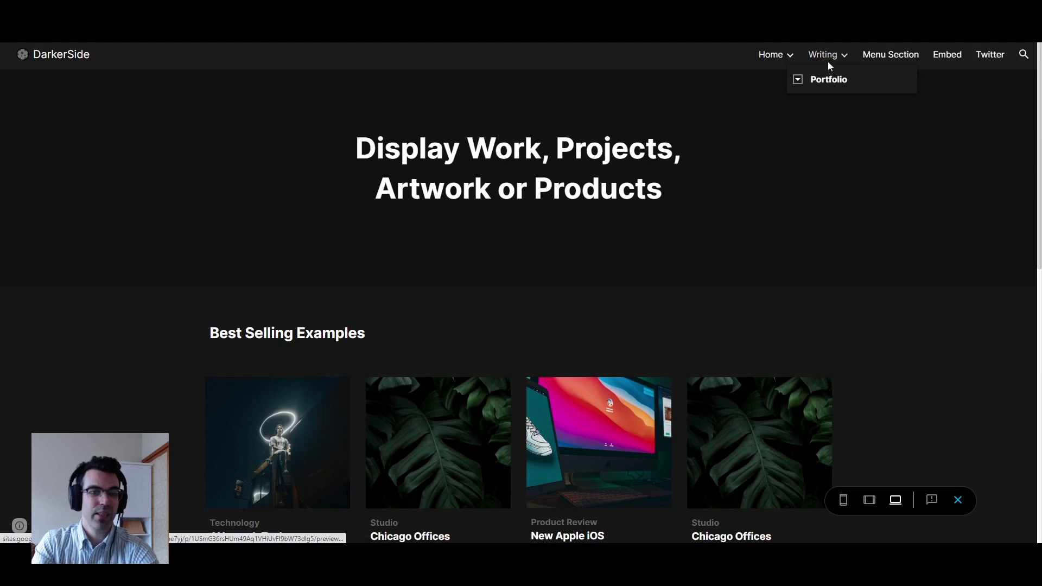
click(958, 500)
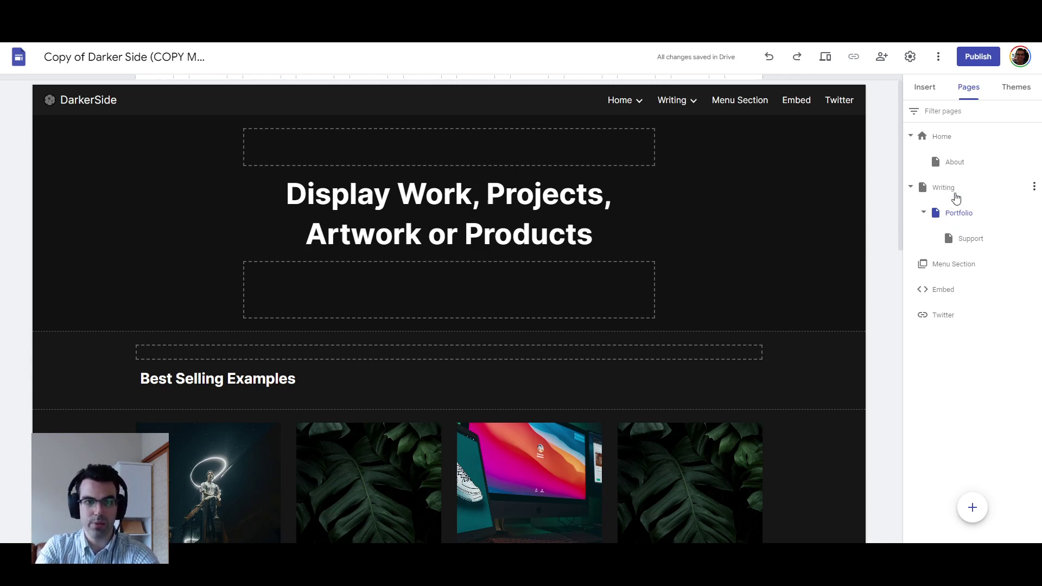
Set the Writing page's custom path to blog in its advanced properties.
click(1034, 189)
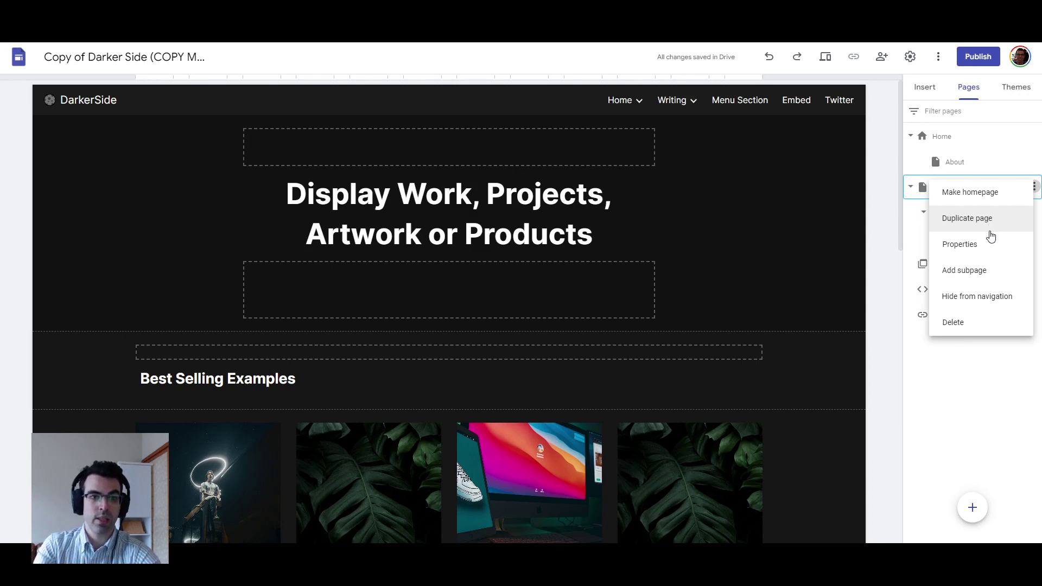
click(990, 250)
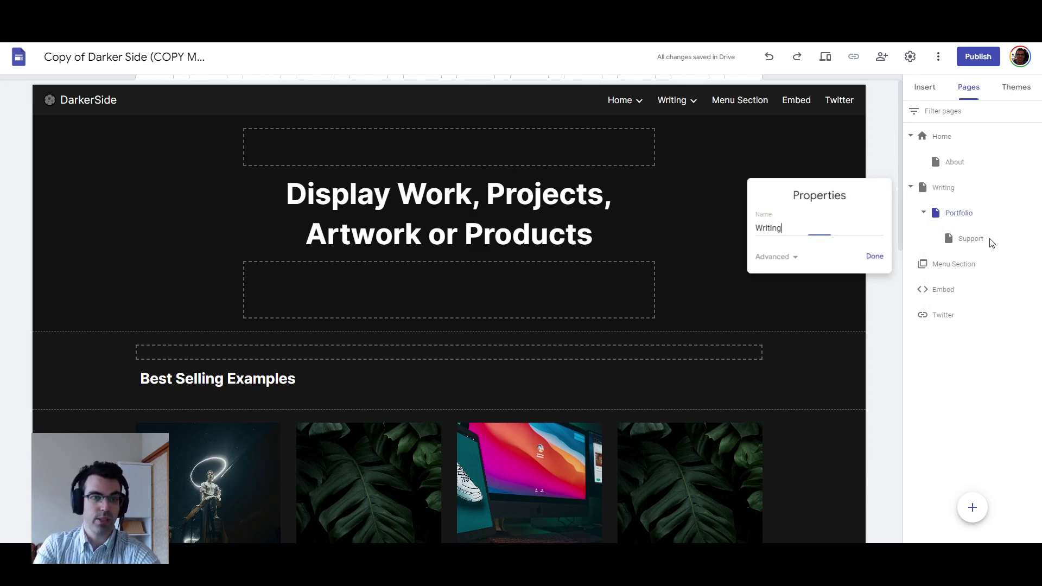
click(787, 258)
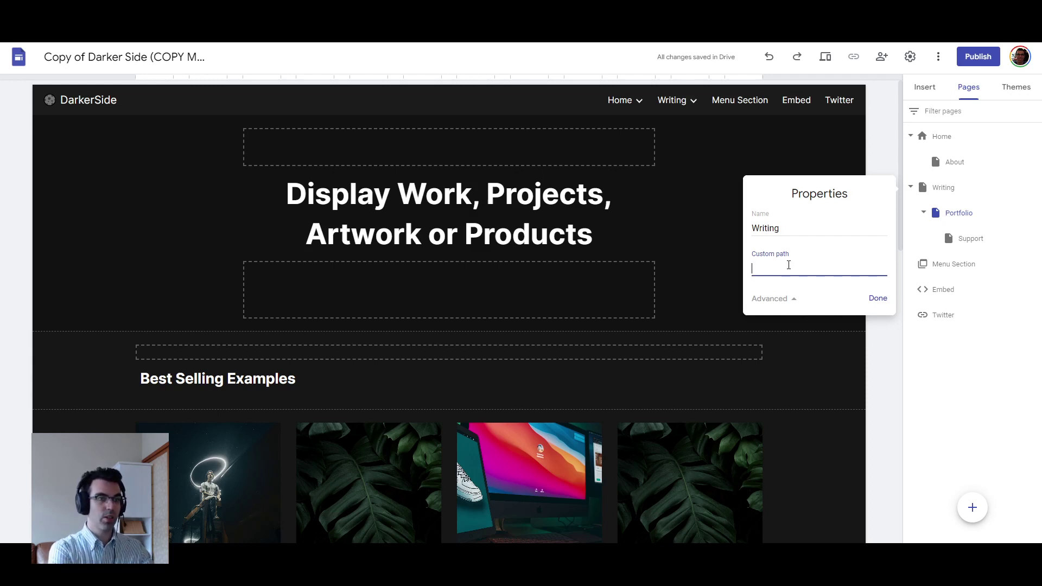
text(writing)
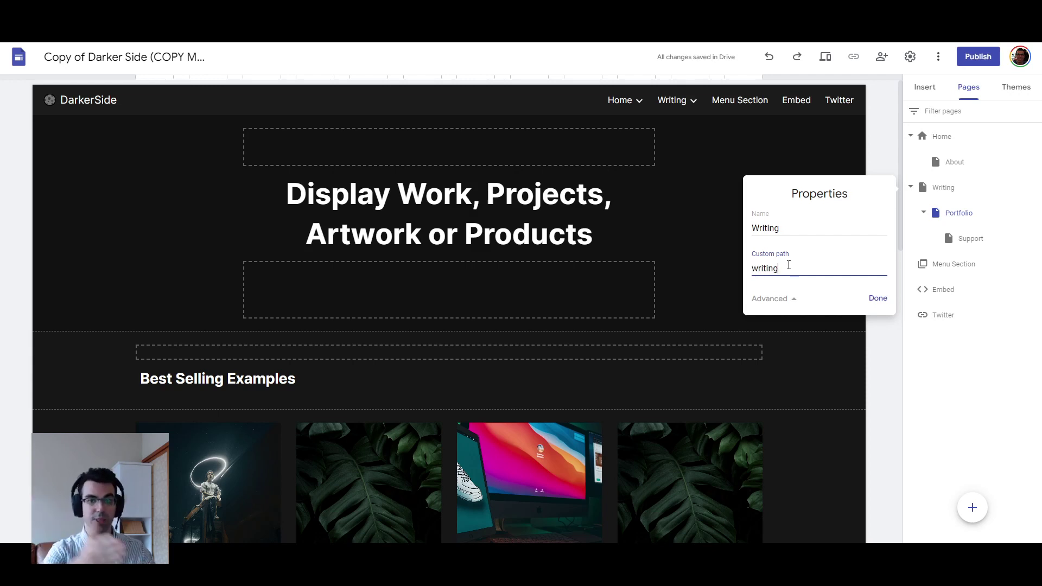
double_click(789, 265)
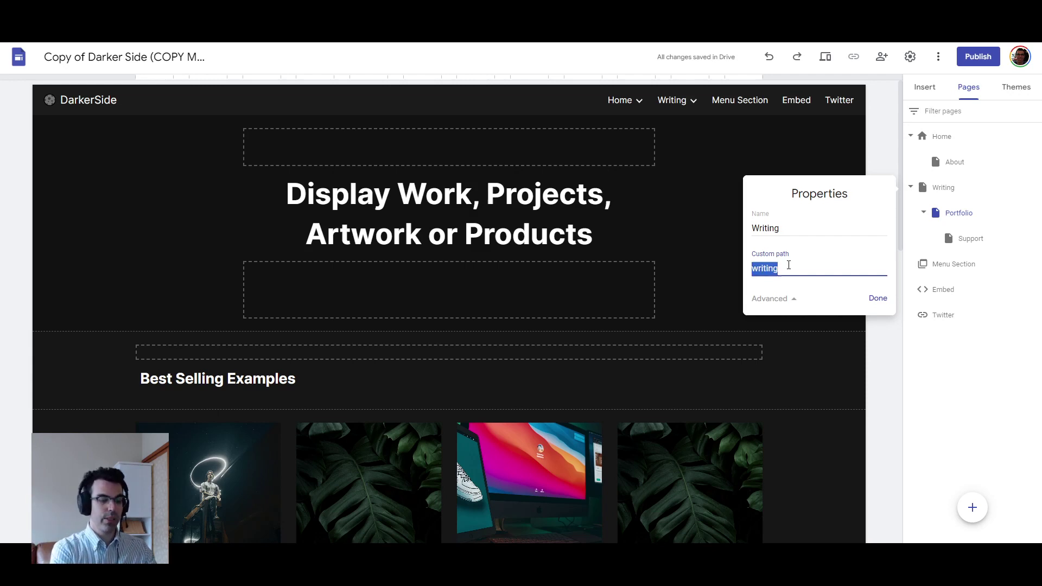
key(BackSpace)
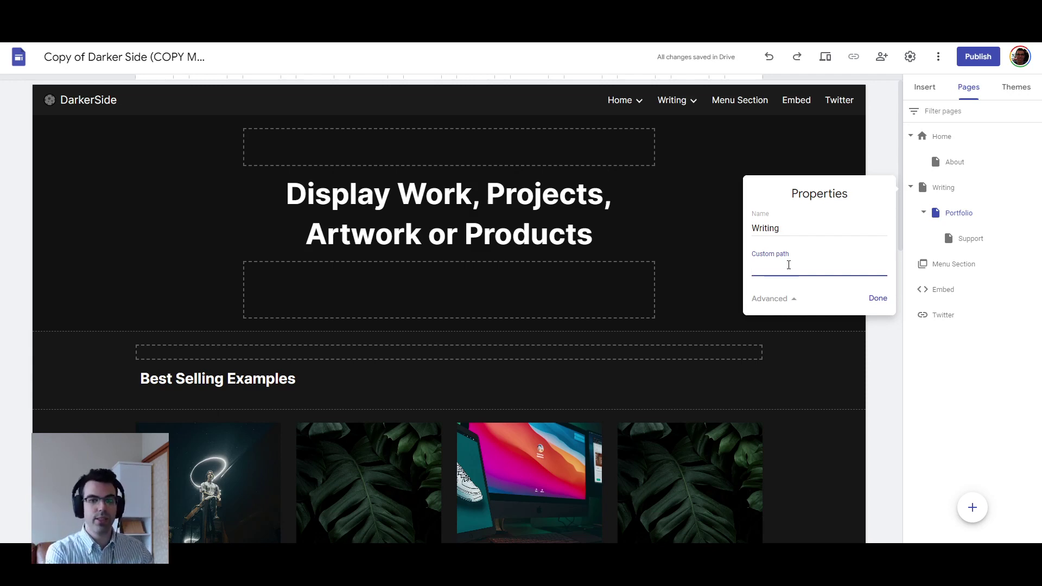
text(blog)
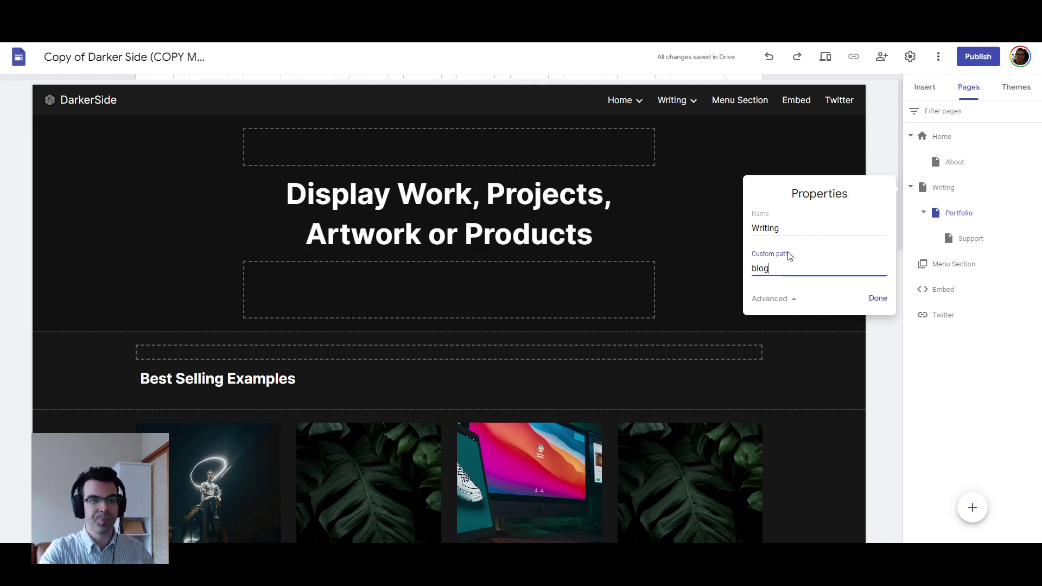
Rename the Writing page to Writing Blog Articles and apply the page properties.
click(813, 230)
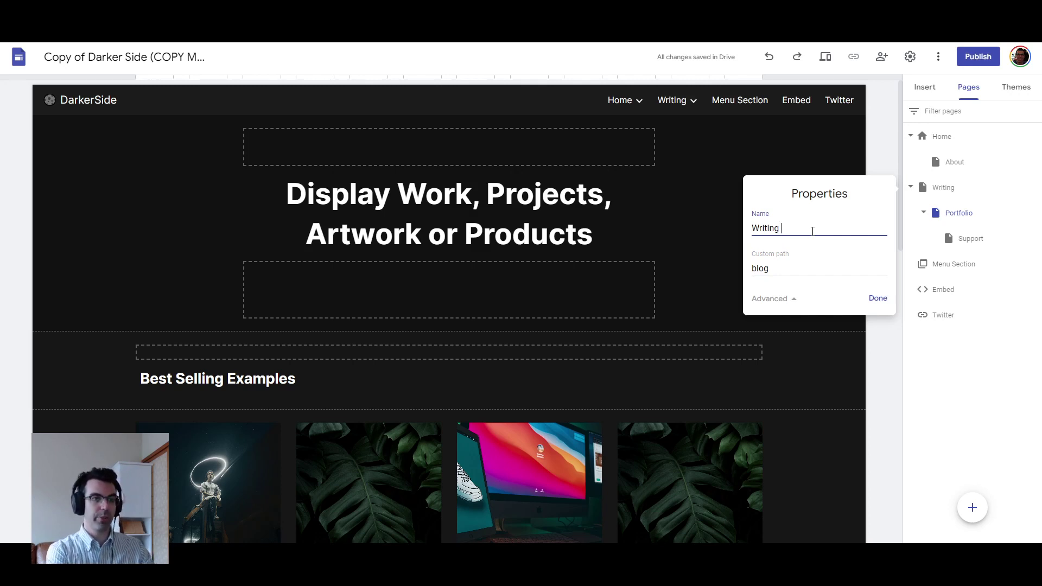
text(Blog)
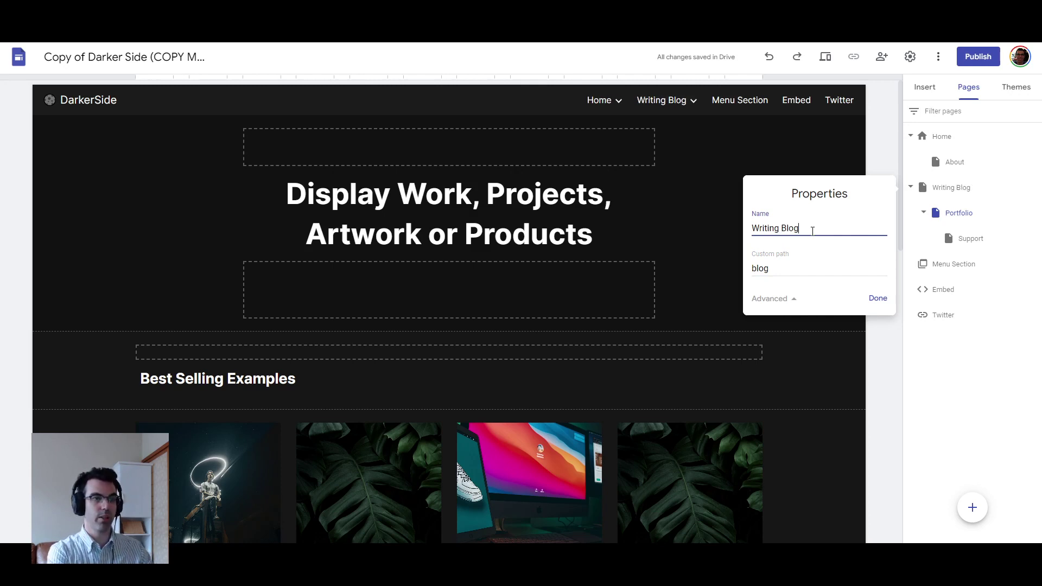
text( Articles)
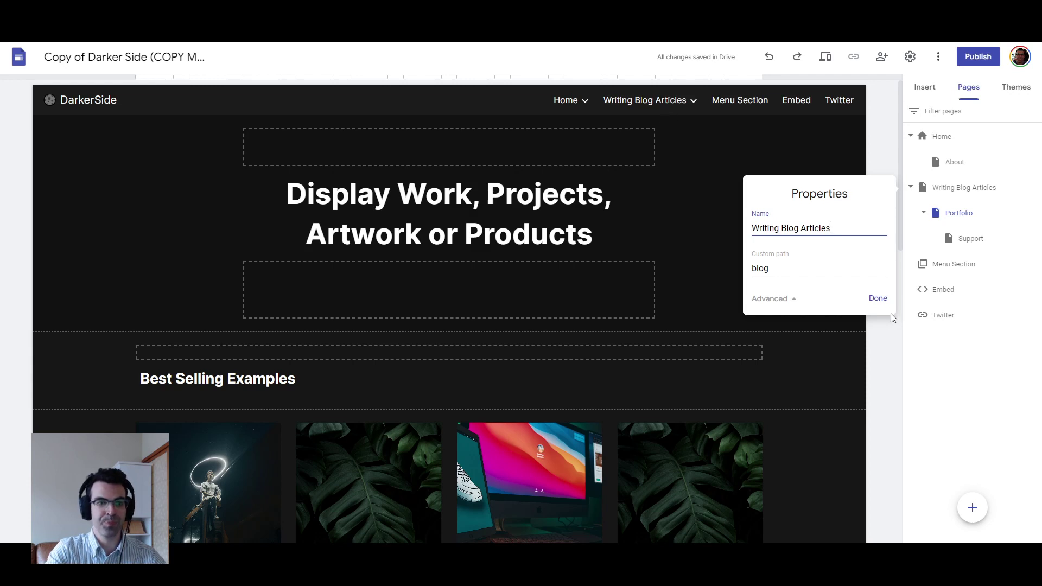
click(877, 298)
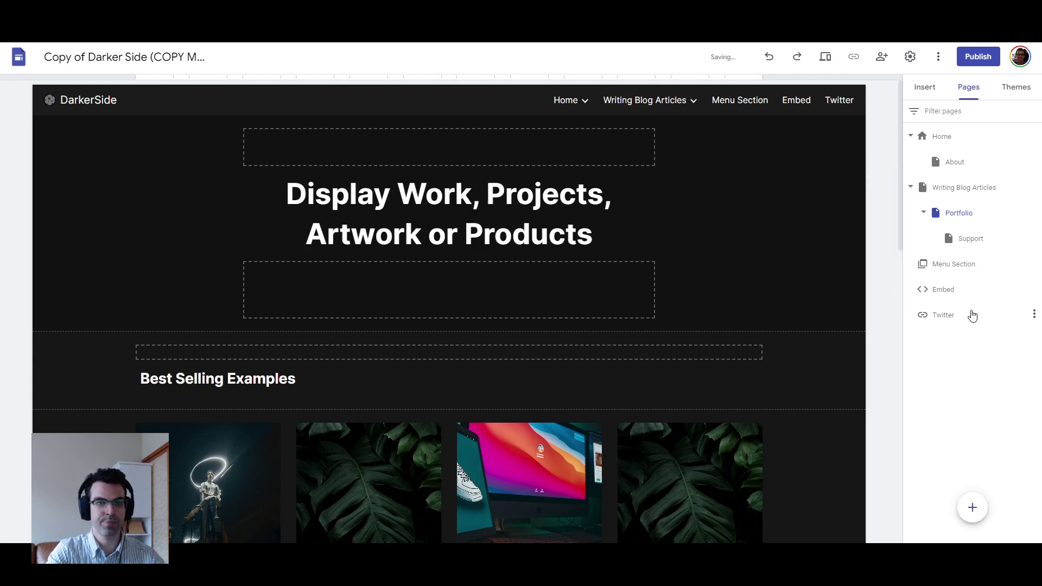
Hide the Portfolio page and its parent page Writing Blog Articles from the site navigation.
click(1033, 213)
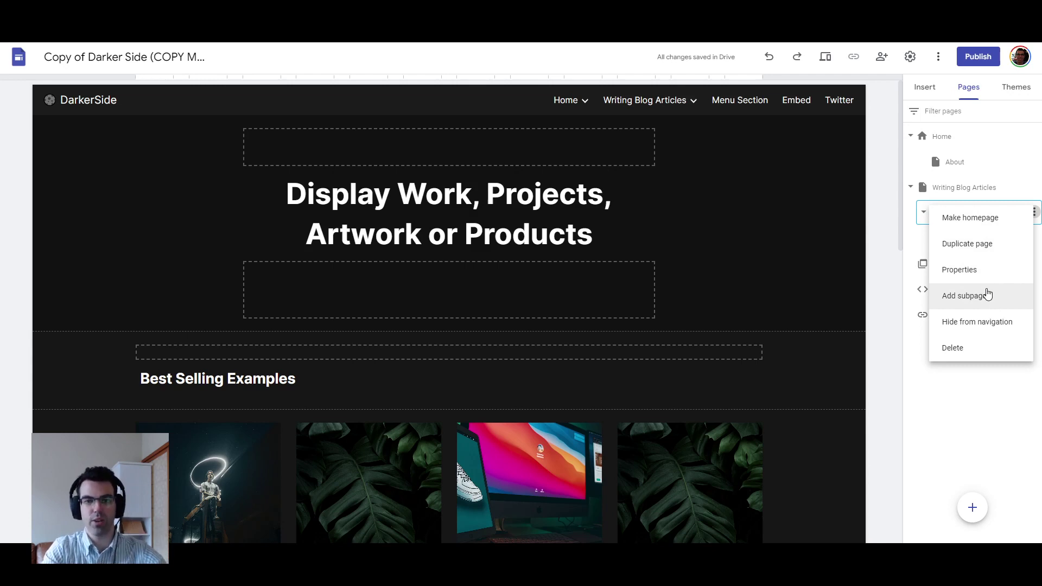
click(995, 321)
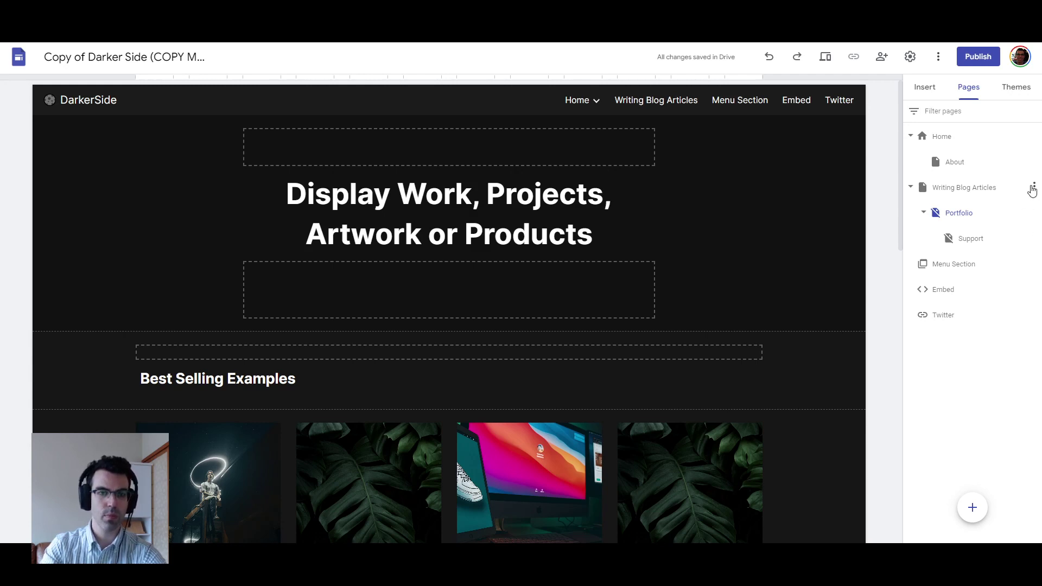
click(1033, 190)
click(986, 295)
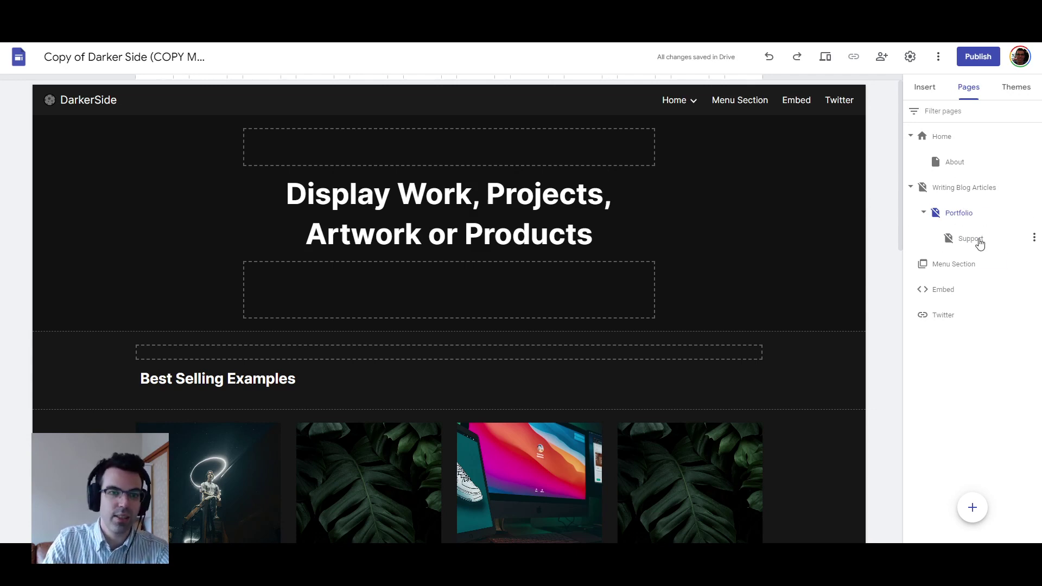
Move the Support page out to the top level, show it in the site navigation, and hide it again.
drag(978, 241, 941, 258)
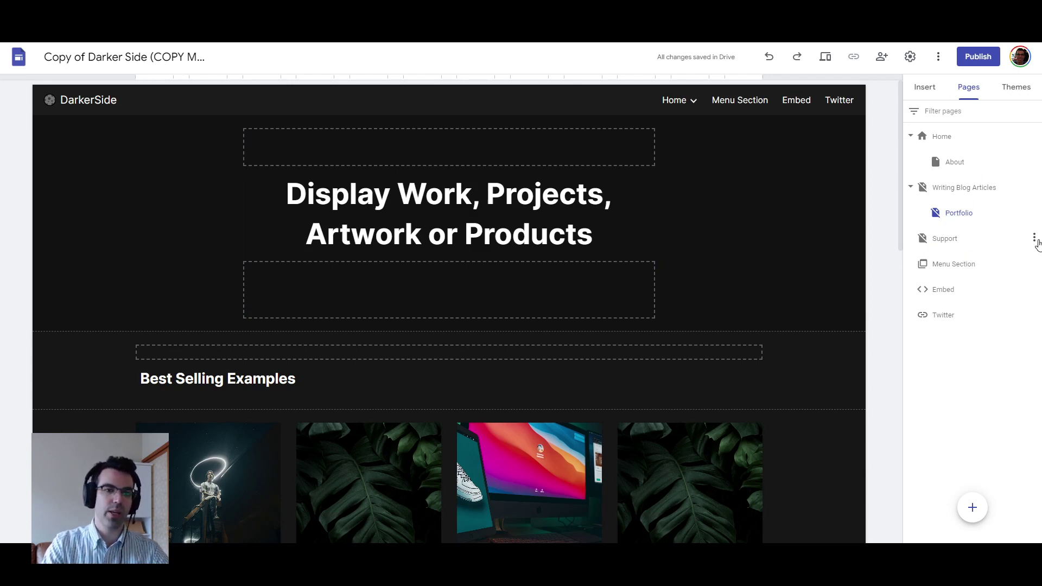
click(1035, 239)
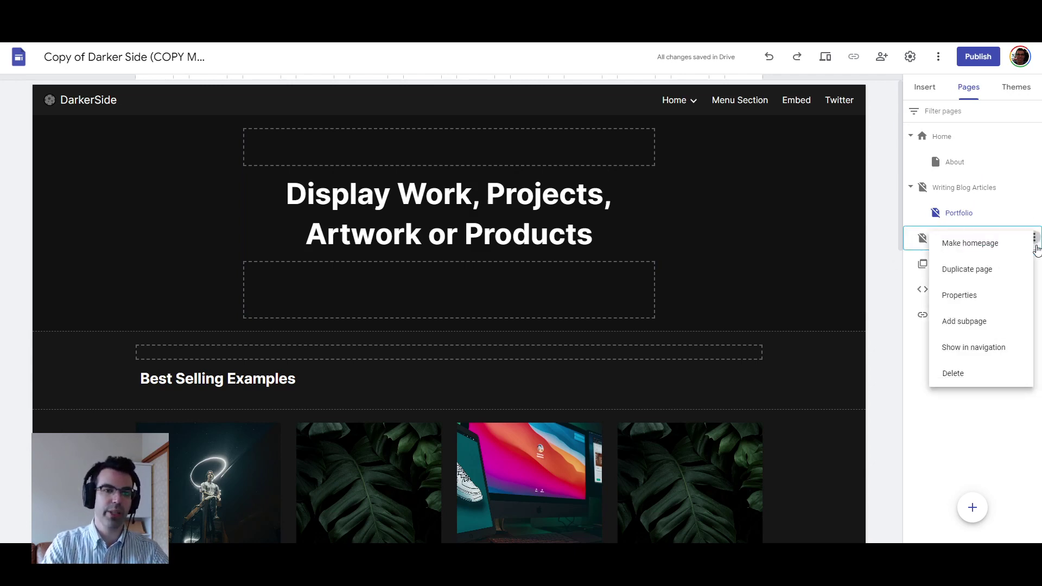
click(992, 349)
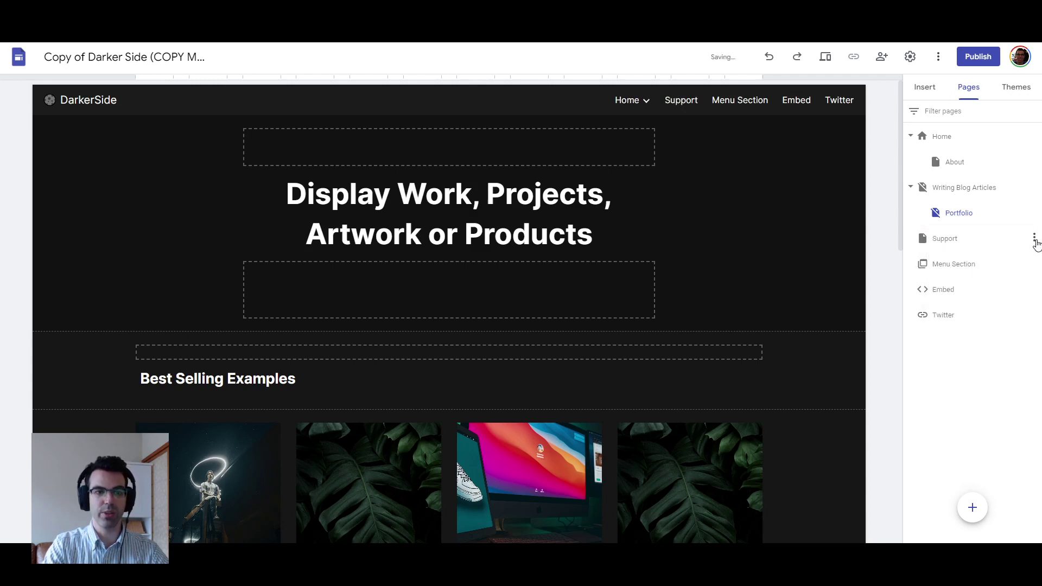
click(1035, 239)
click(1005, 353)
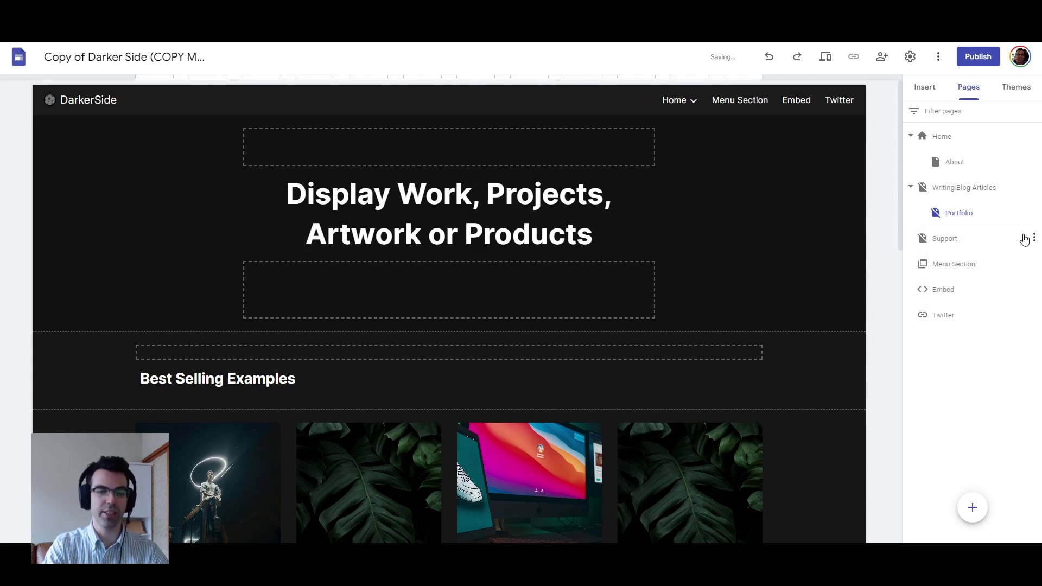
Delete the Support page from the site.
click(1035, 239)
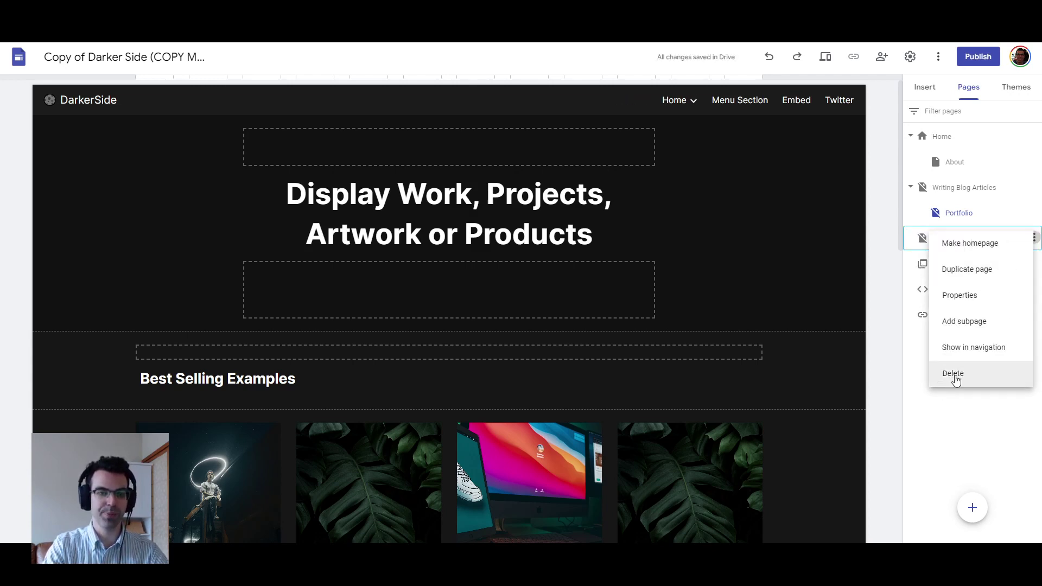
click(884, 341)
click(984, 225)
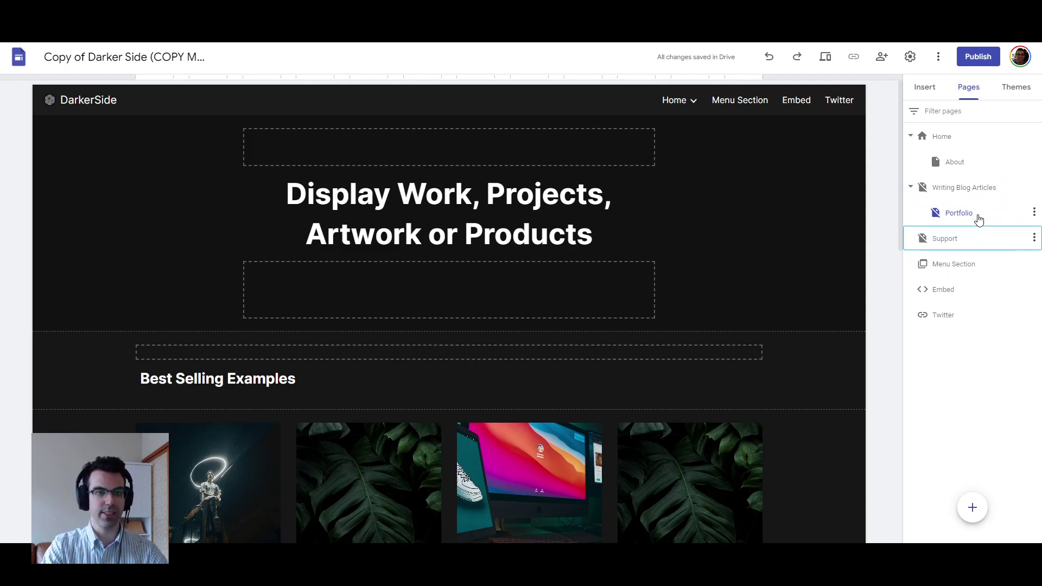
key(Delete)
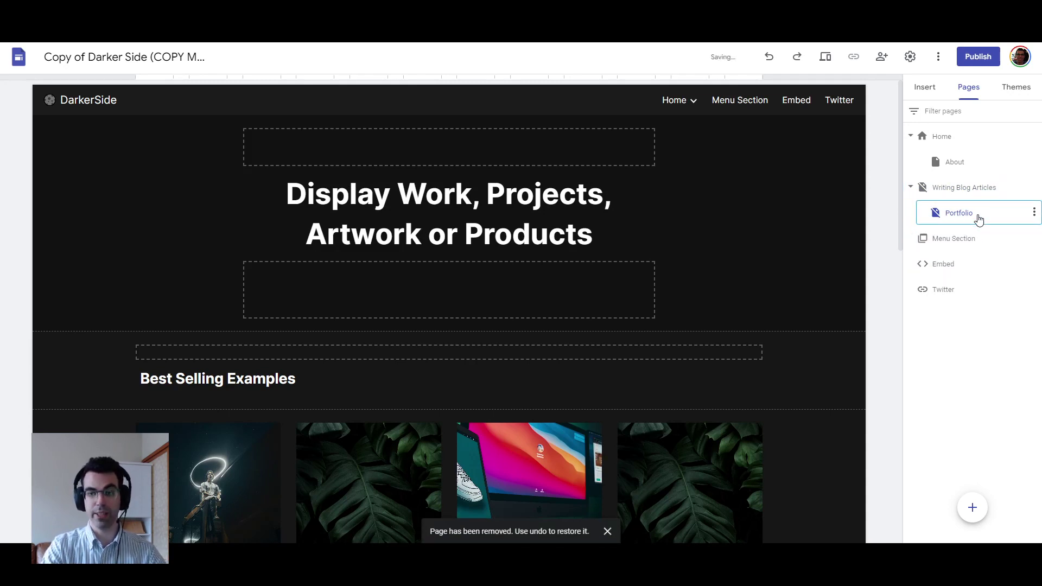